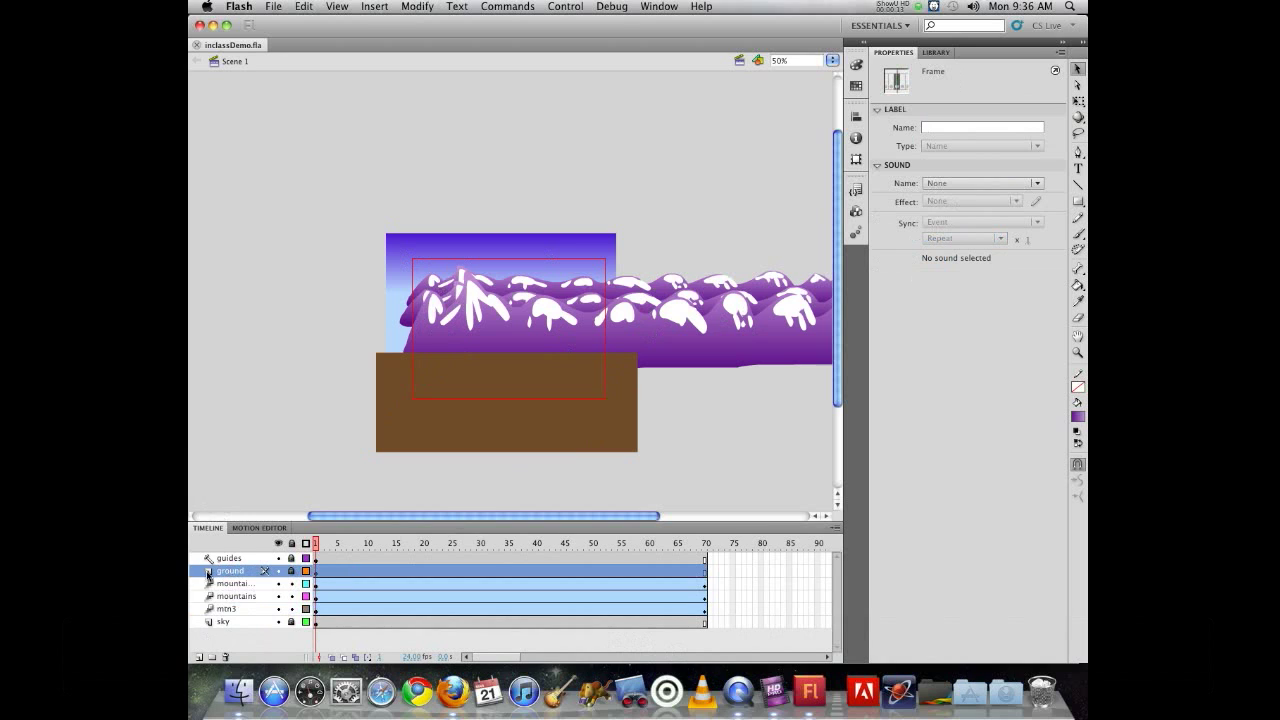
- Add a new layer above the ground layer and name it bird
left_click(199, 658)
double_click(229, 571)
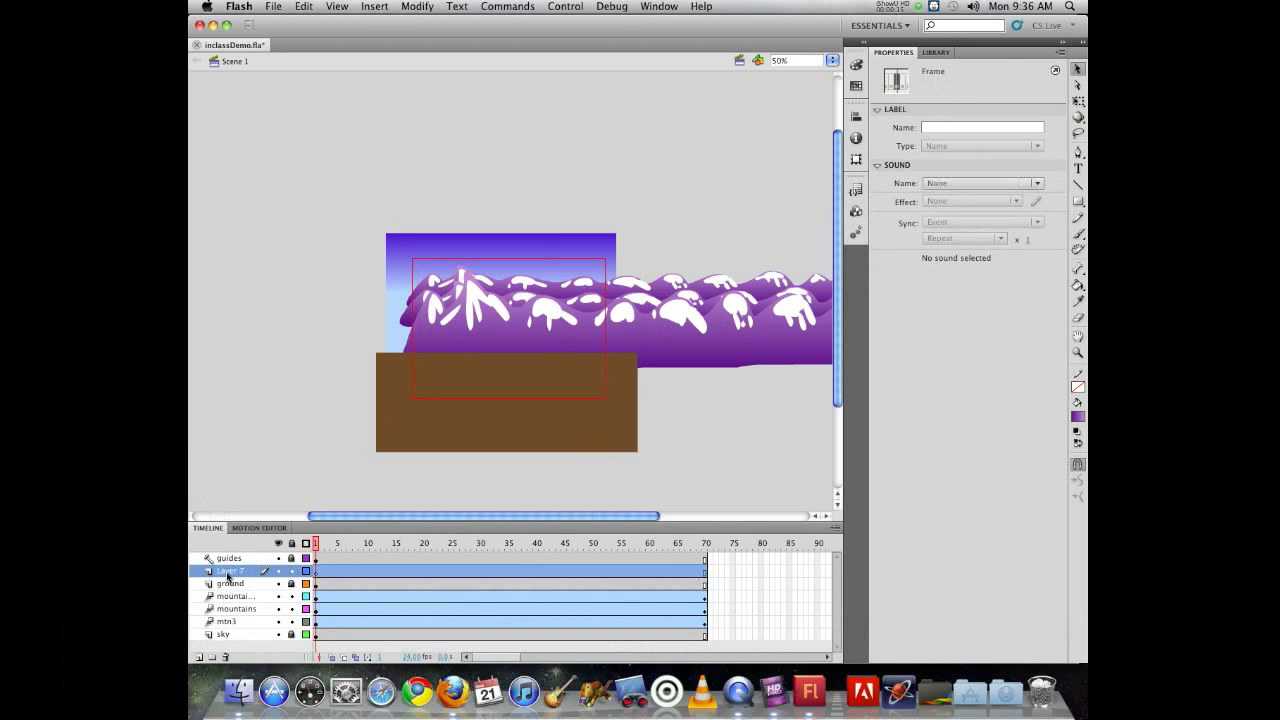
type("bird")
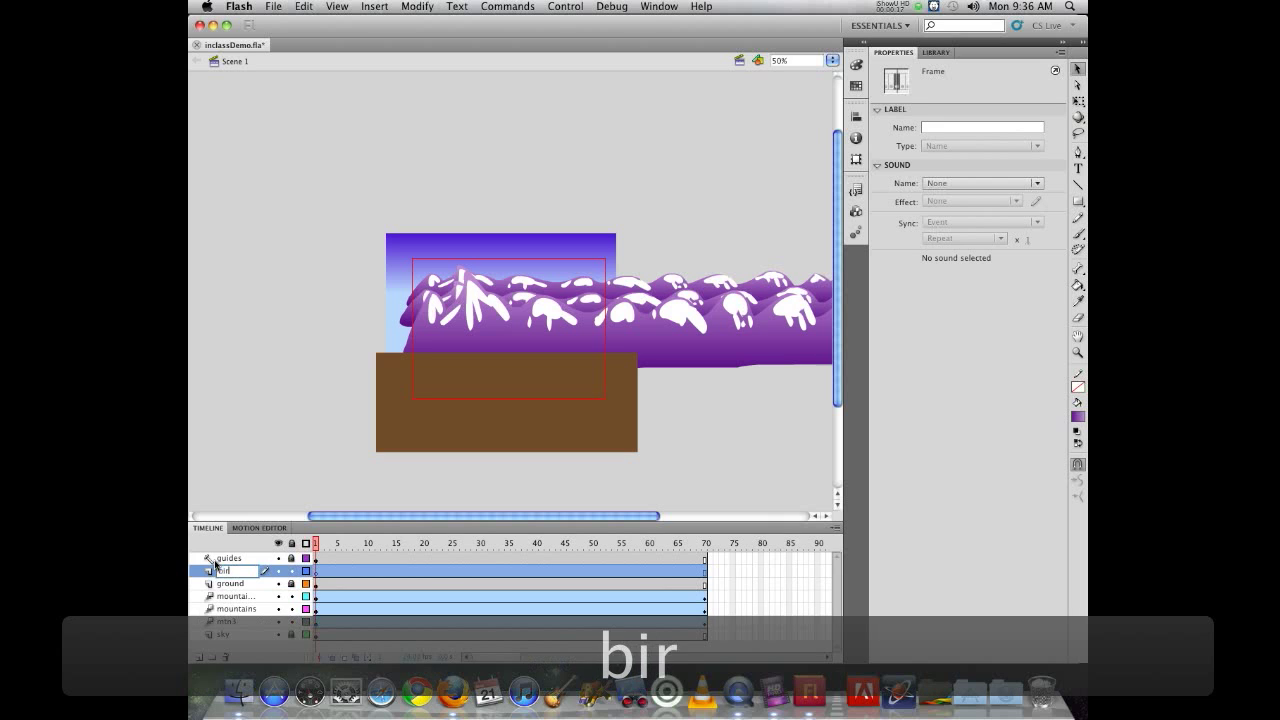
key("Return")
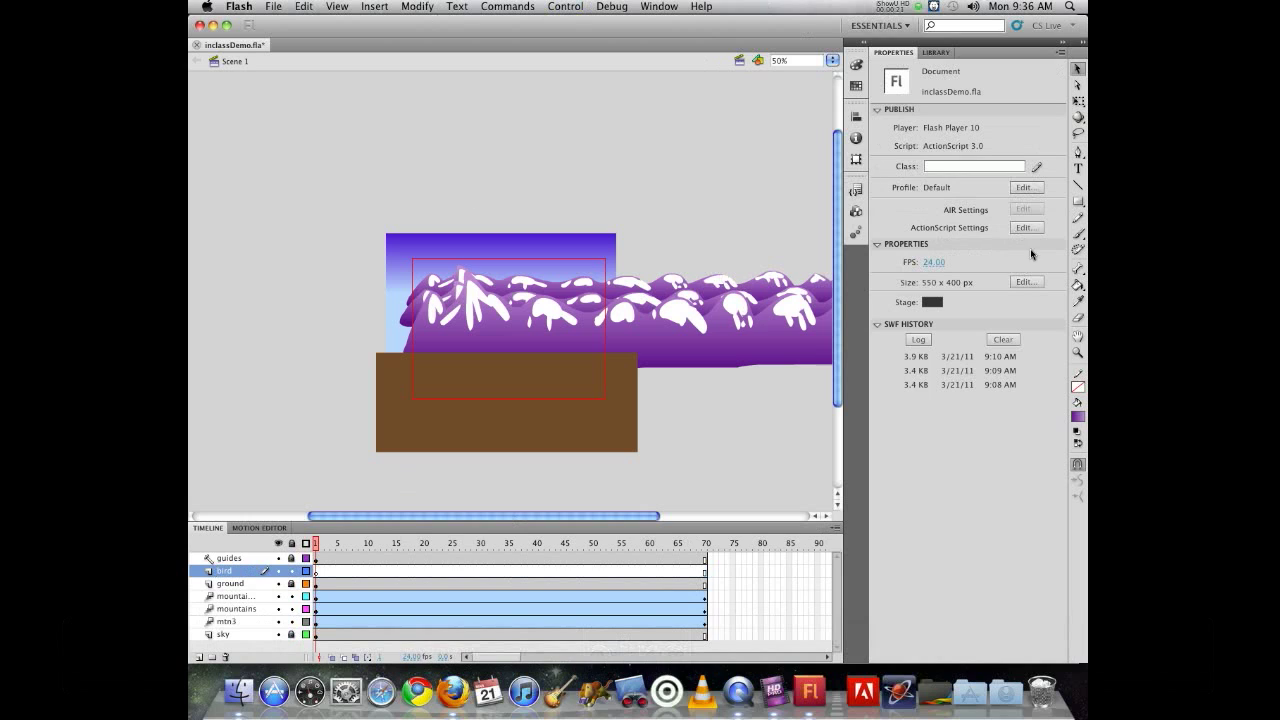
- With the Brush tool, paint a dark purple wavy bird in front of the mountains on the bird layer
left_click(1078, 233)
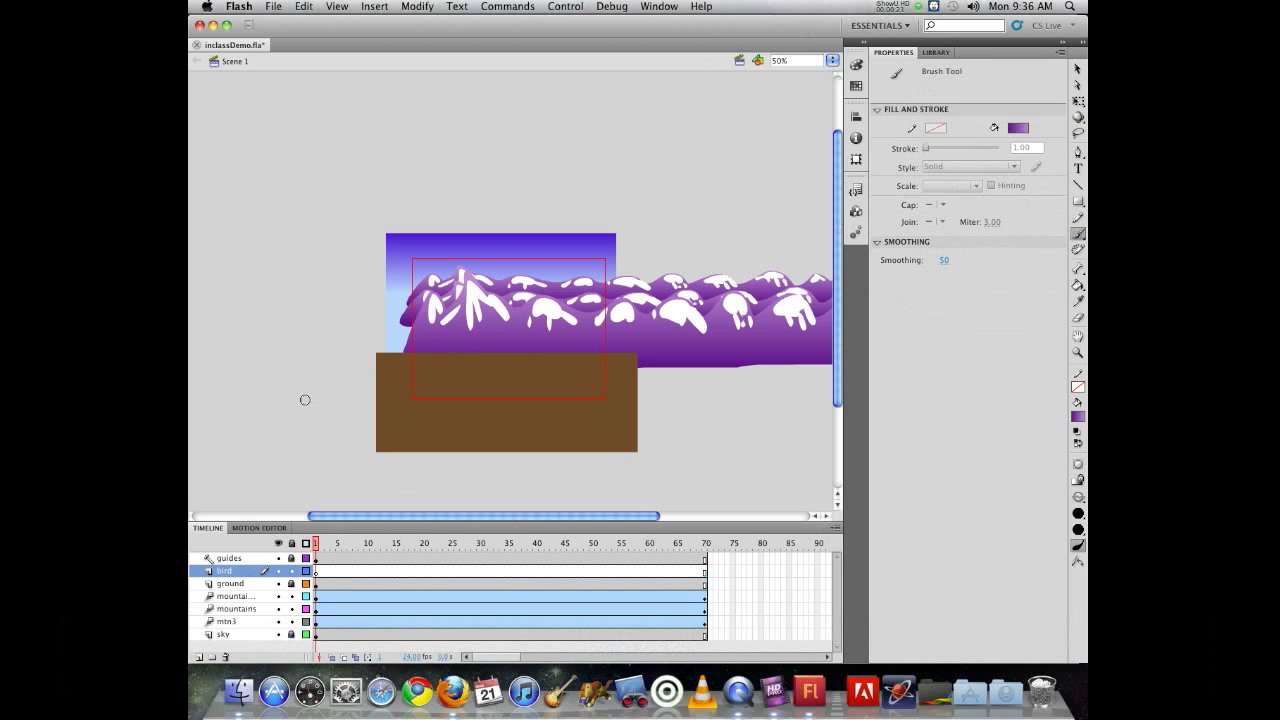
key("super+equal")
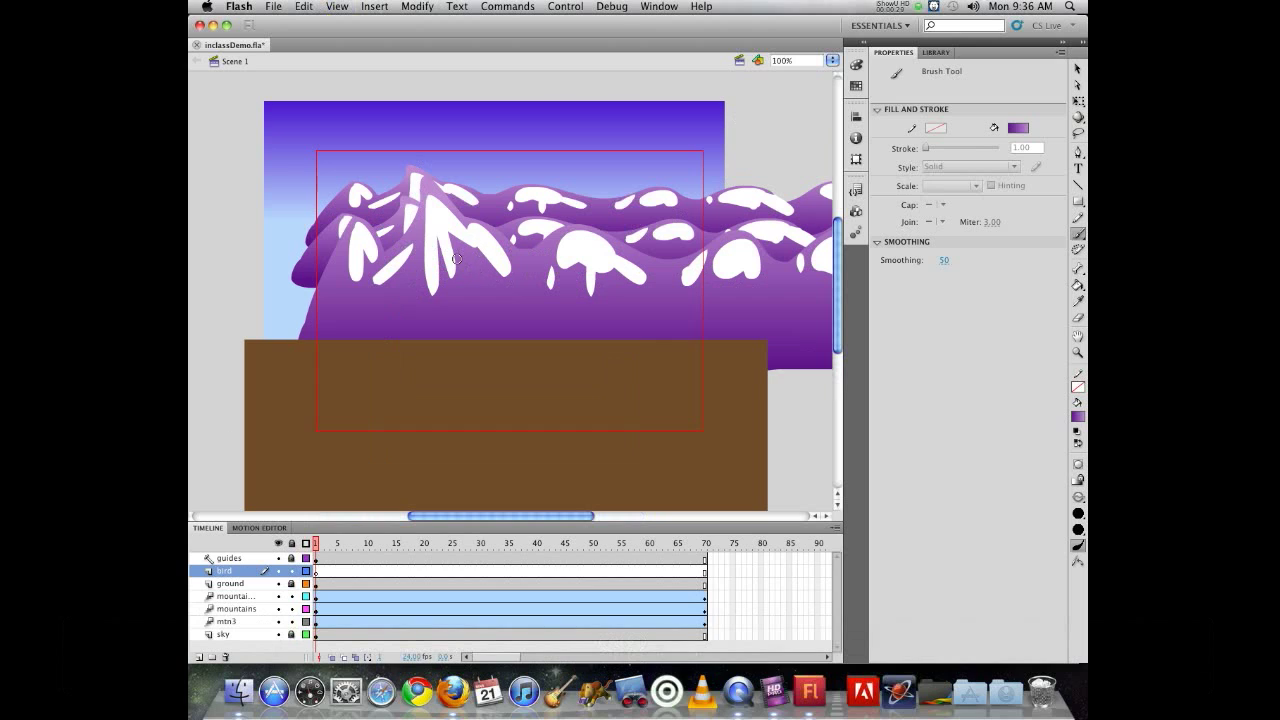
left_click_drag(472, 262, 430, 272)
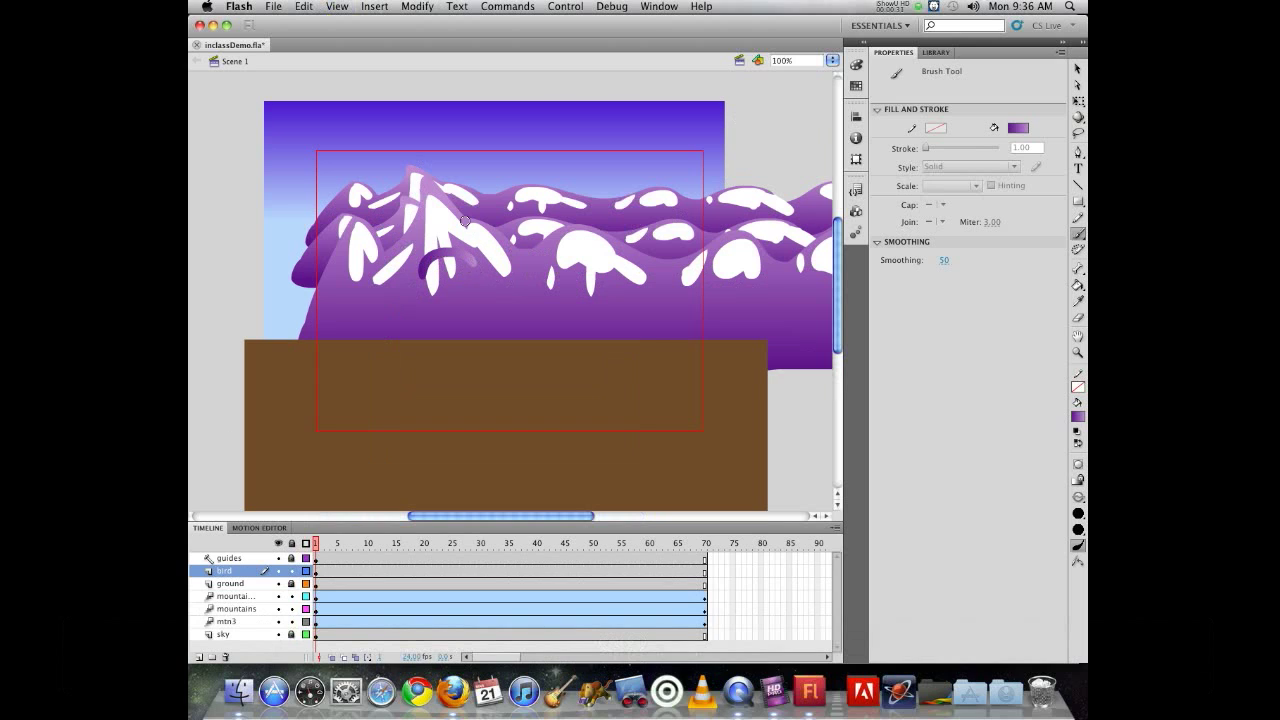
key("super+z")
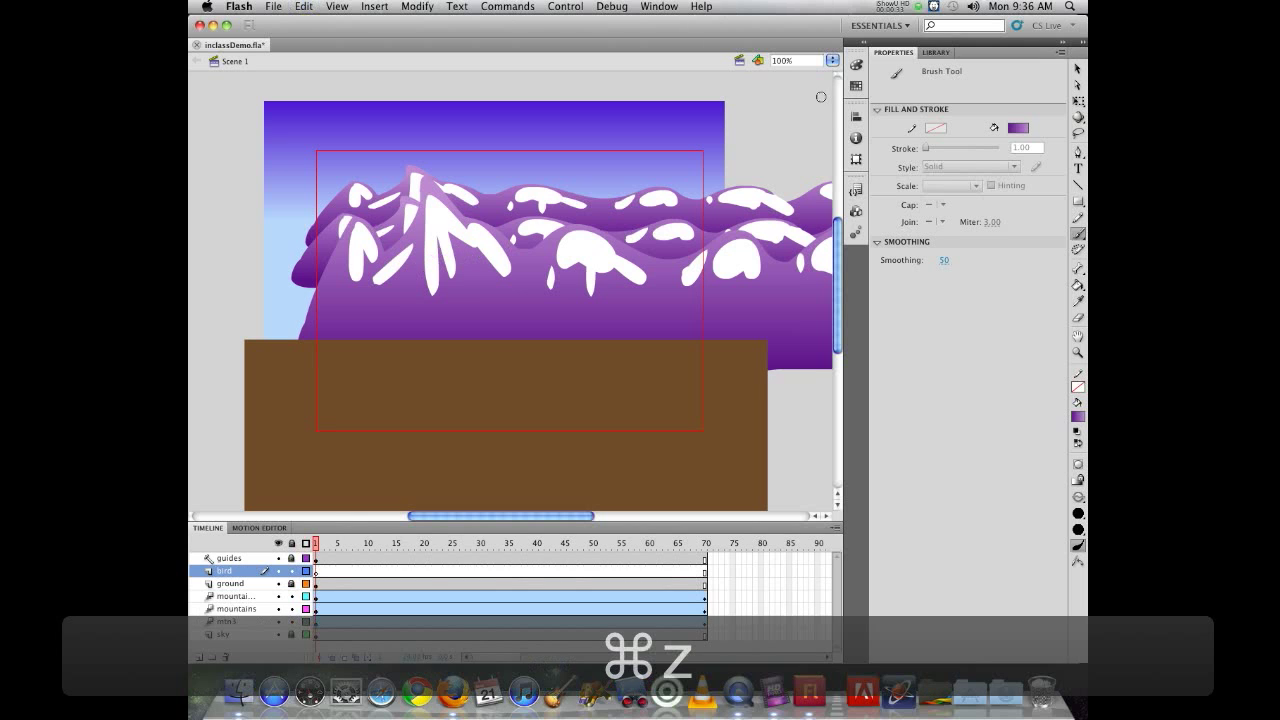
left_click(856, 65)
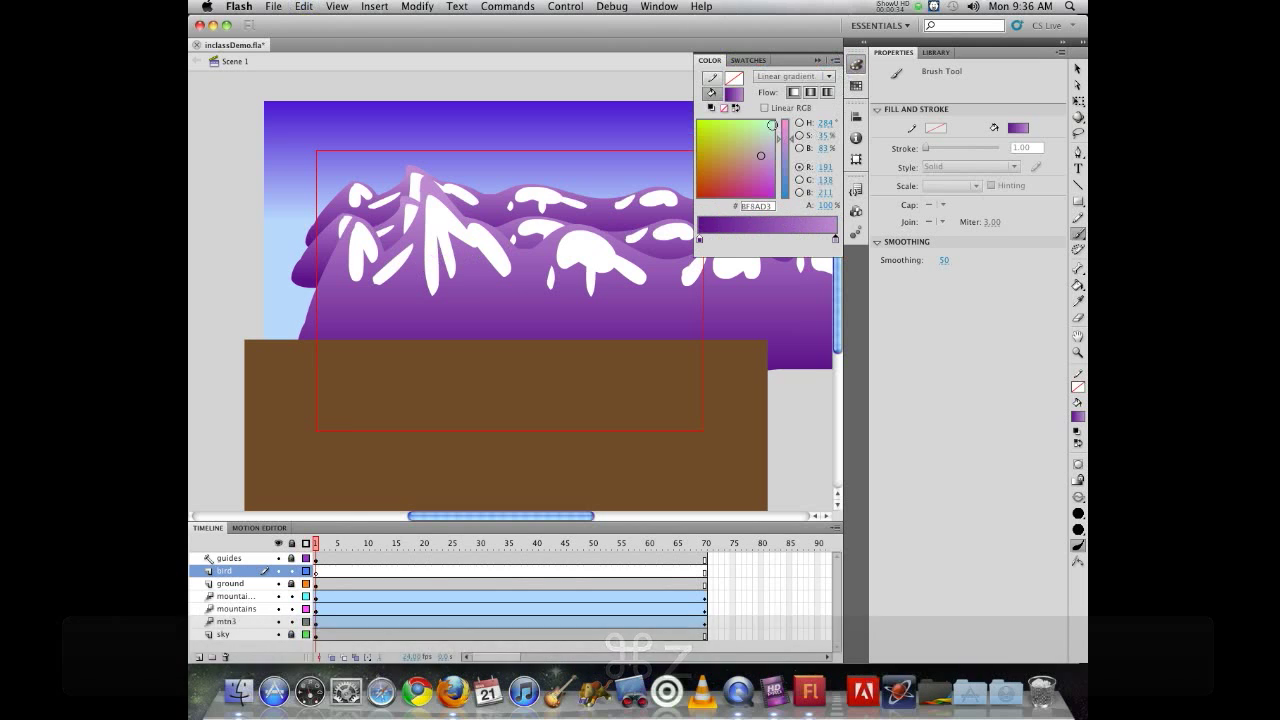
left_click(856, 86)
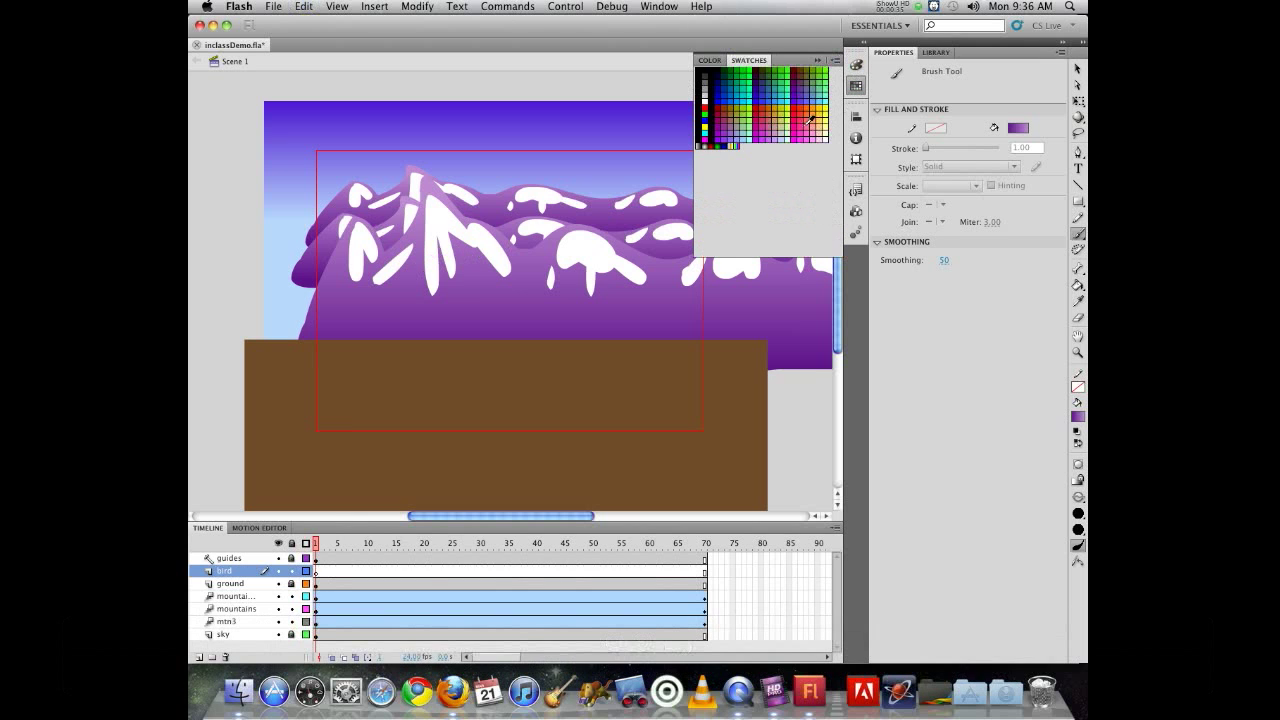
left_click(757, 75)
left_click(856, 86)
mouse_move(484, 269)
left_mouse_down()
mouse_move(470, 268)
mouse_move(535, 262)
left_mouse_up()
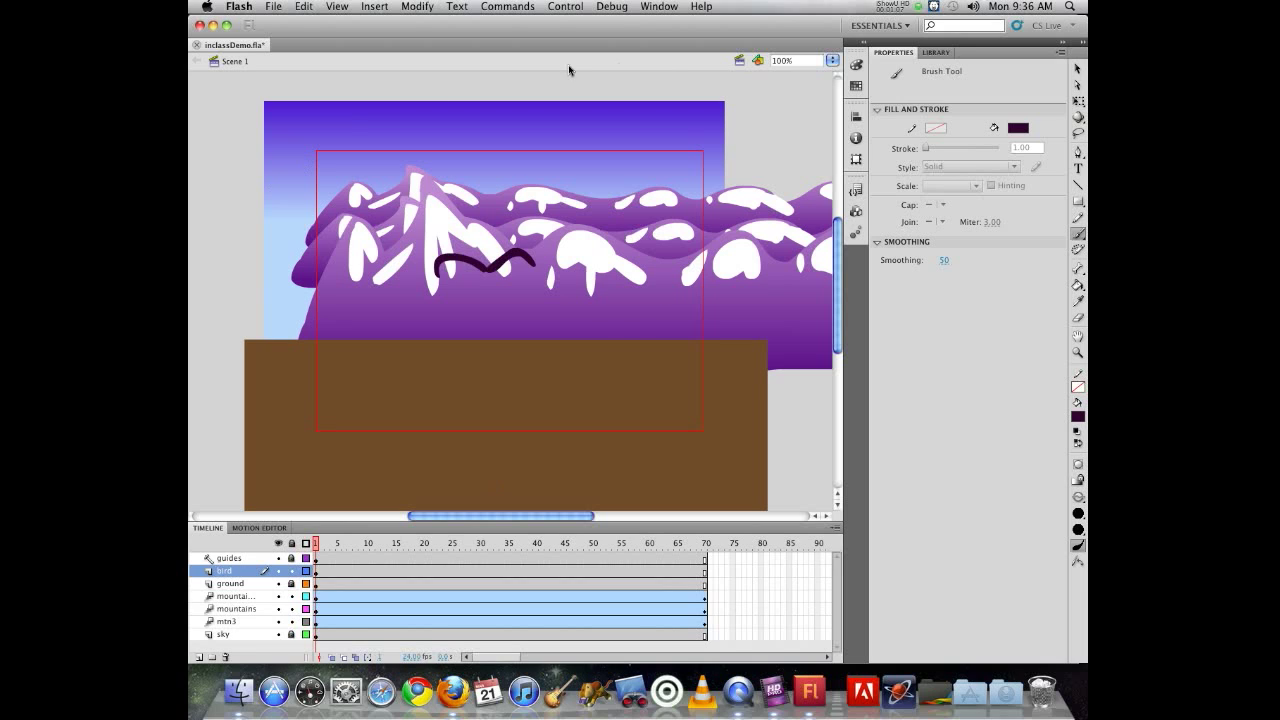
- Convert the painted bird shape into a Movie Clip symbol named Bird
left_click(1077, 69)
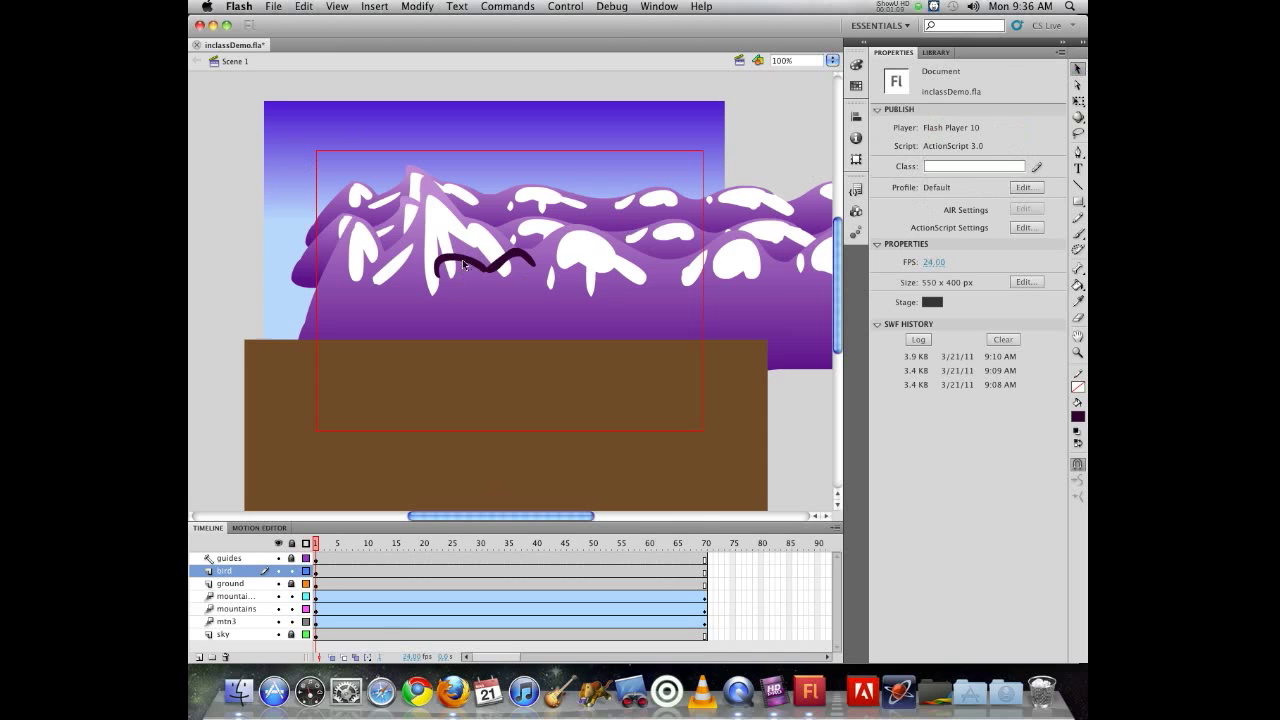
left_click(477, 267)
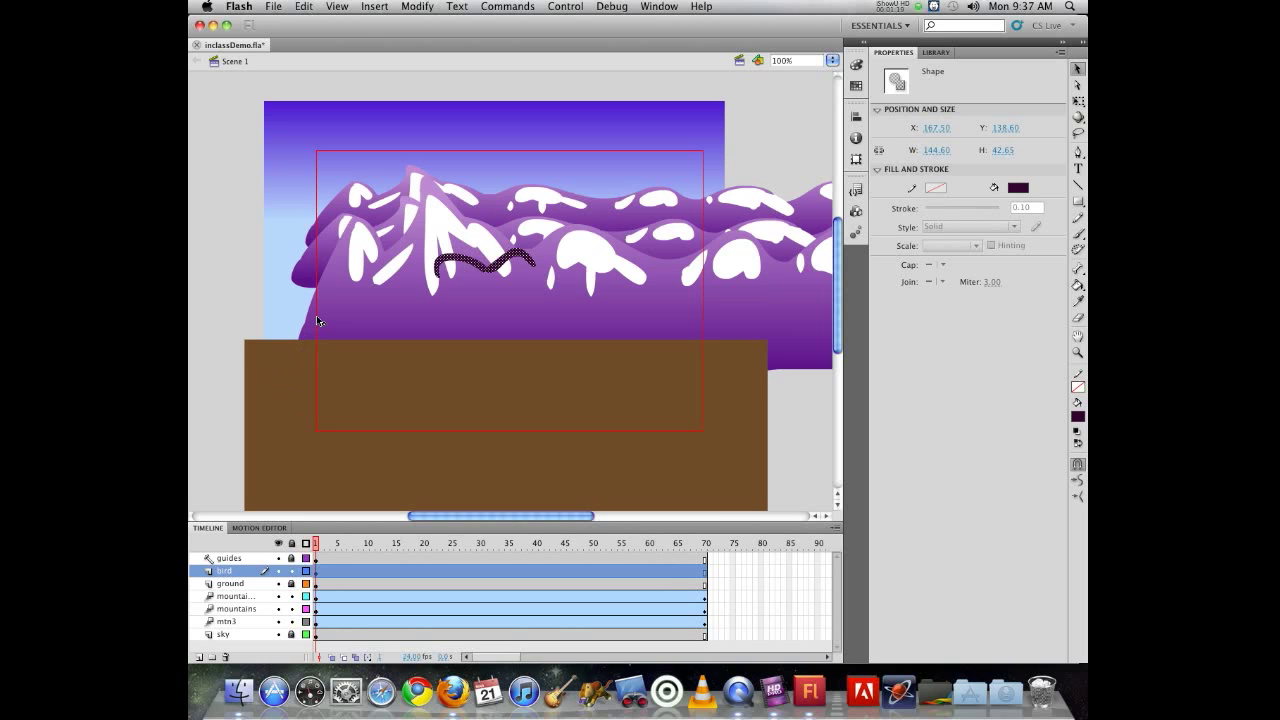
key("F8")
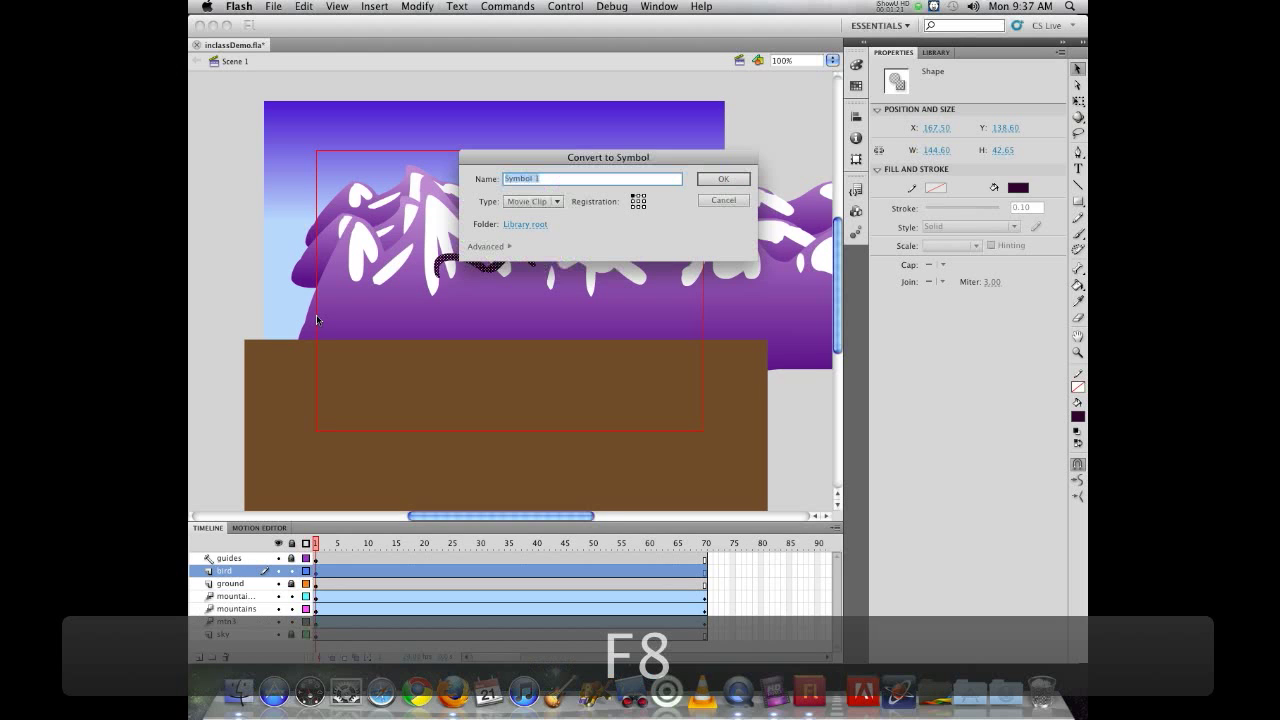
type("Bird")
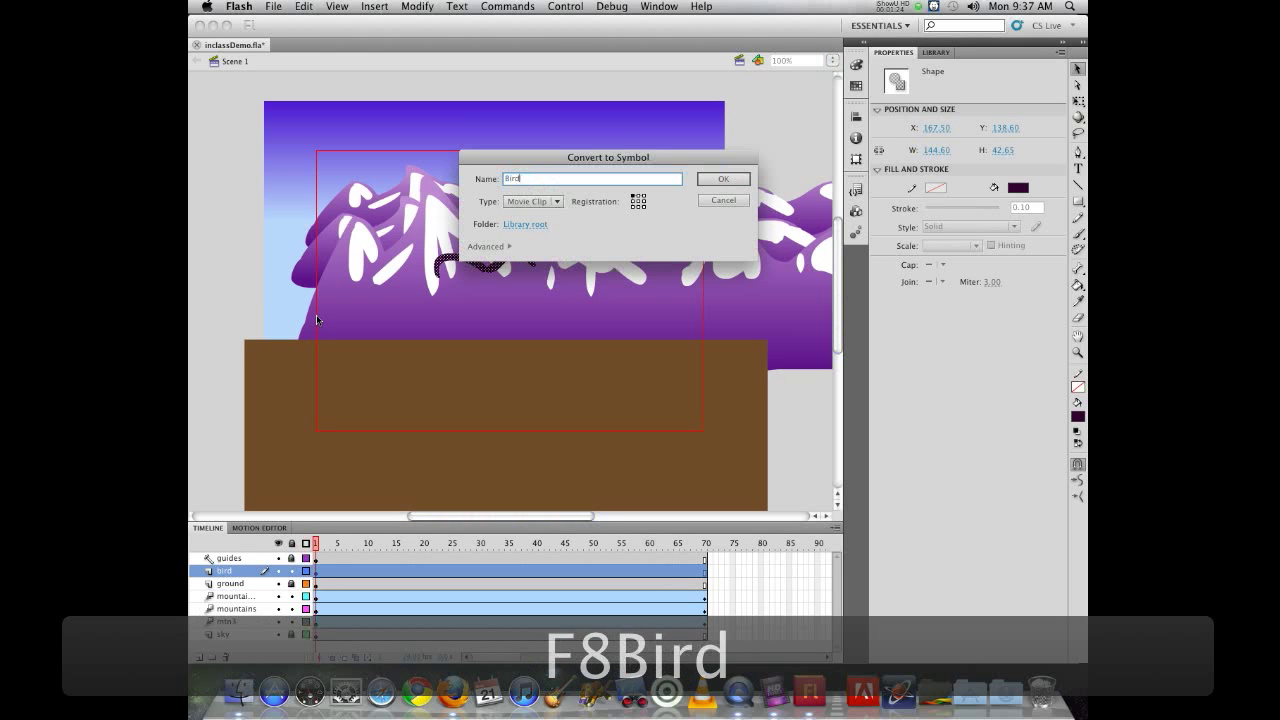
key("Return")
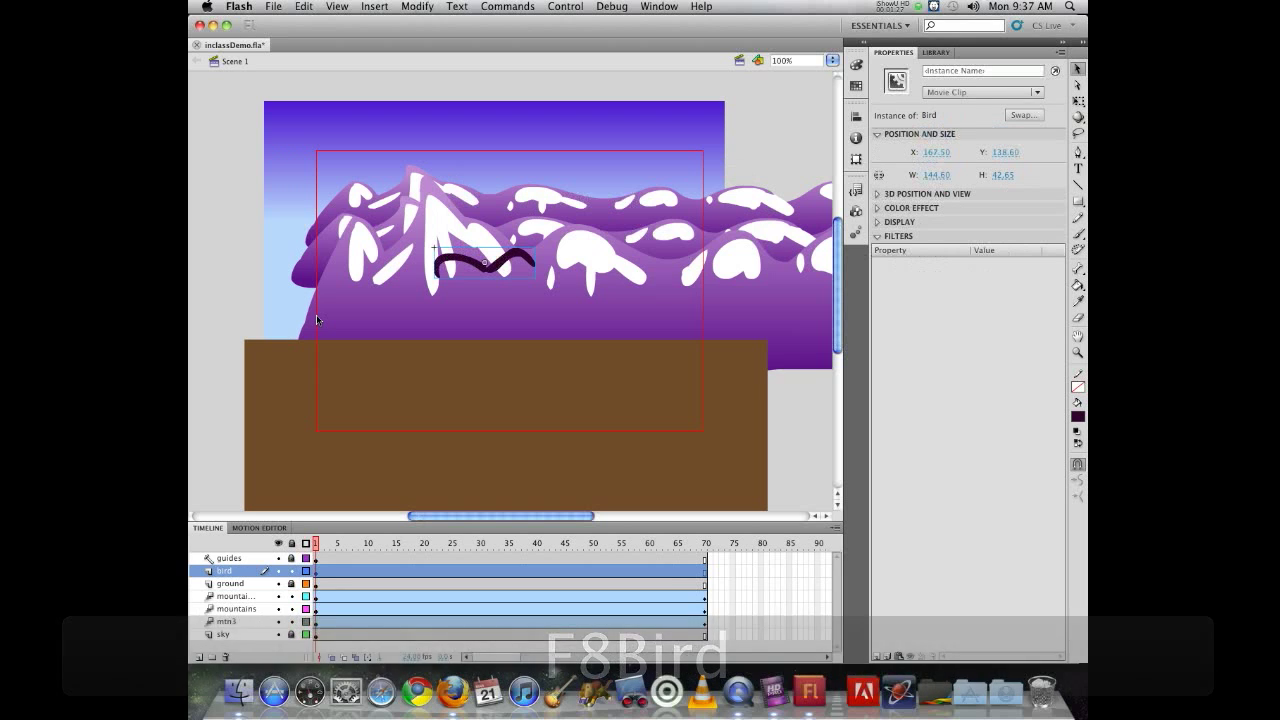
- Create a motion tween for the bird and move its frame 1 position past the stage's right edge, about X 552, Y 144
right_click(508, 257)
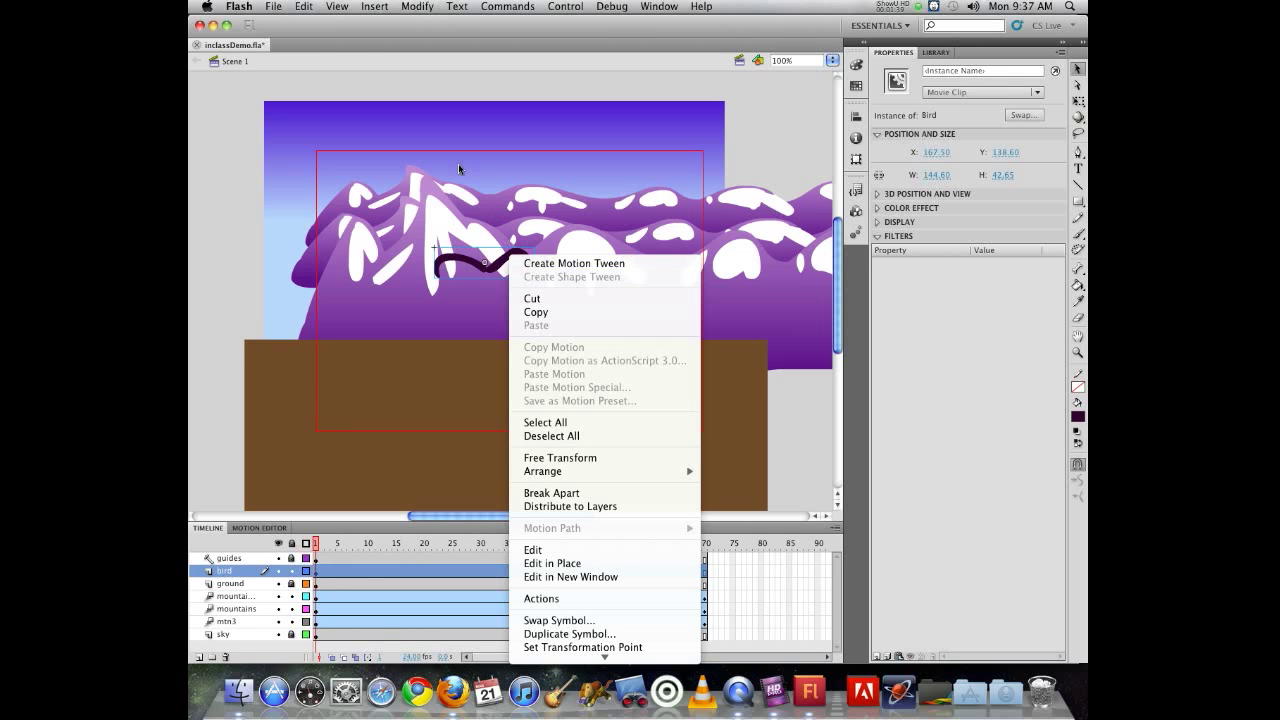
left_click(560, 263)
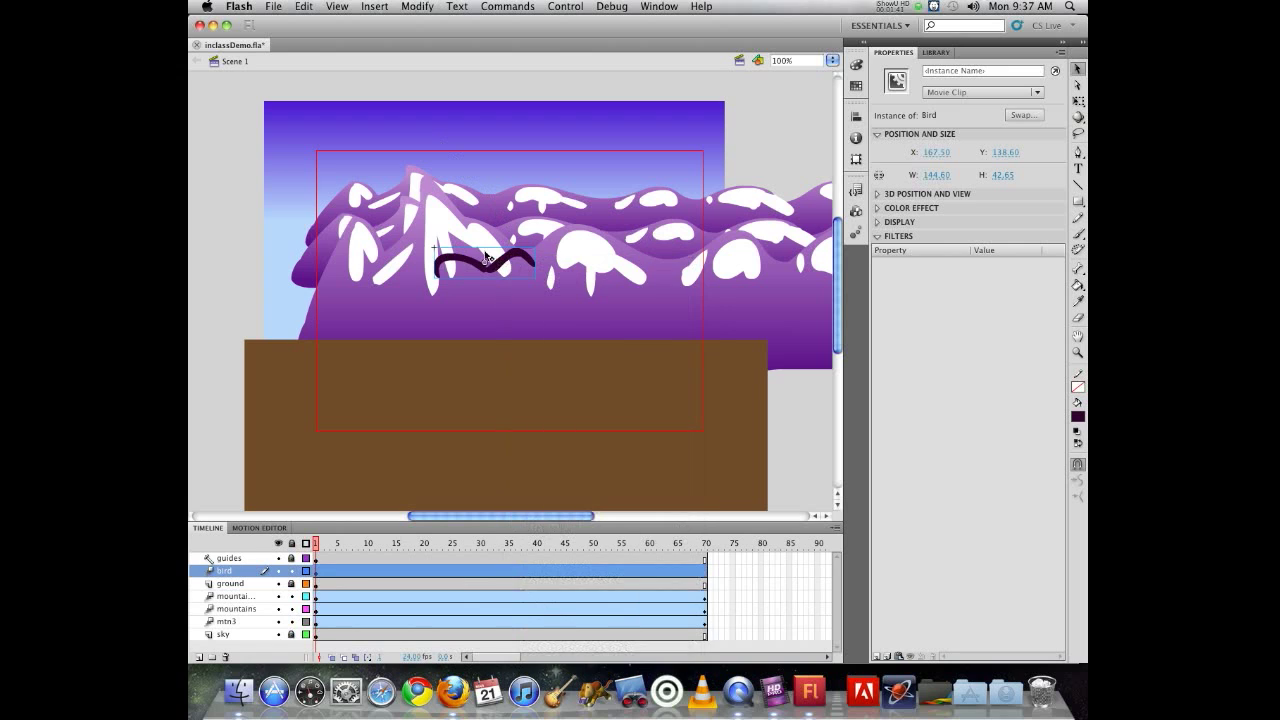
left_click_drag(510, 262, 783, 258)
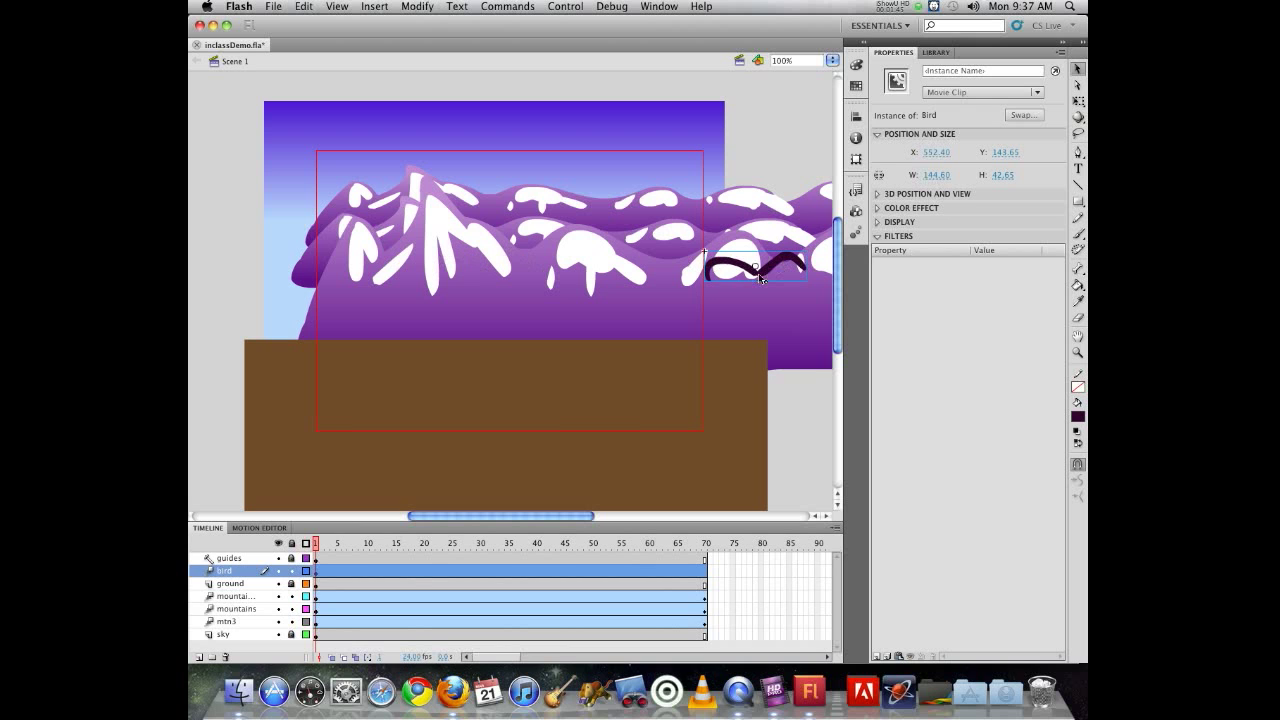
- At frame 70, move the bird past the stage's left edge to about X -162, Y 130, and scrub through the tween
left_click_drag(316, 545, 711, 537)
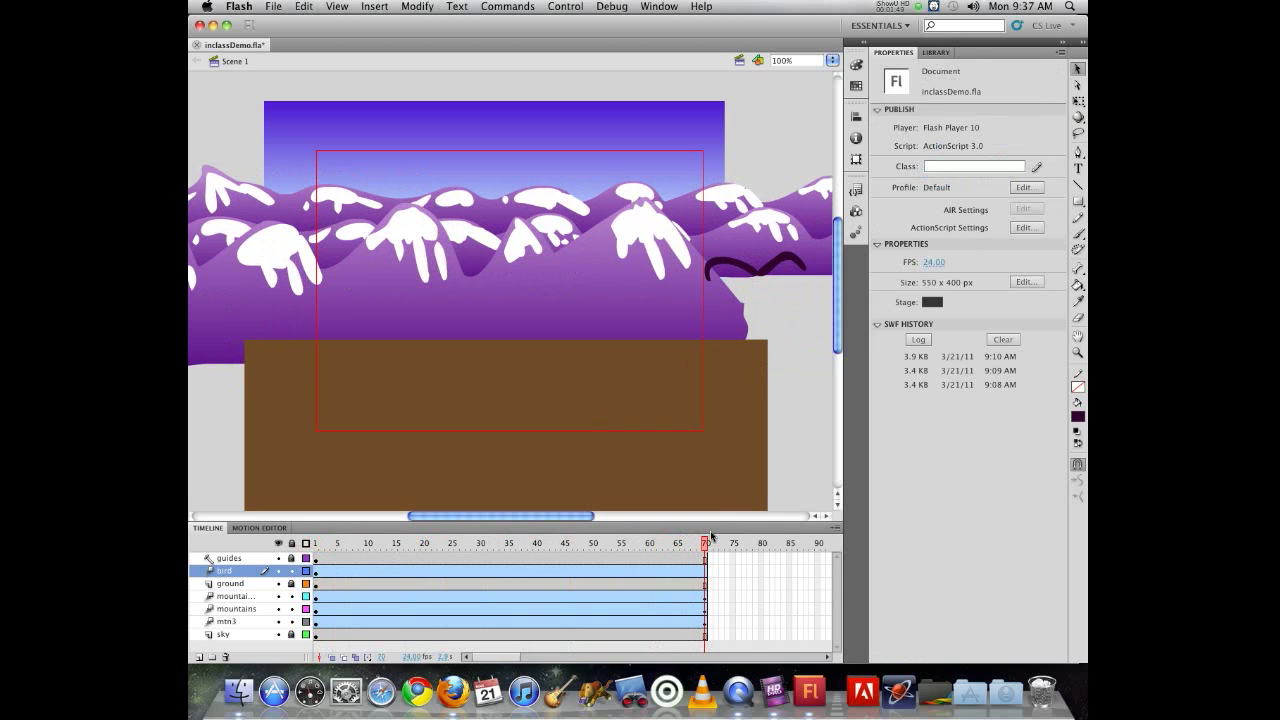
left_click(766, 283)
left_click_drag(782, 266, 273, 261)
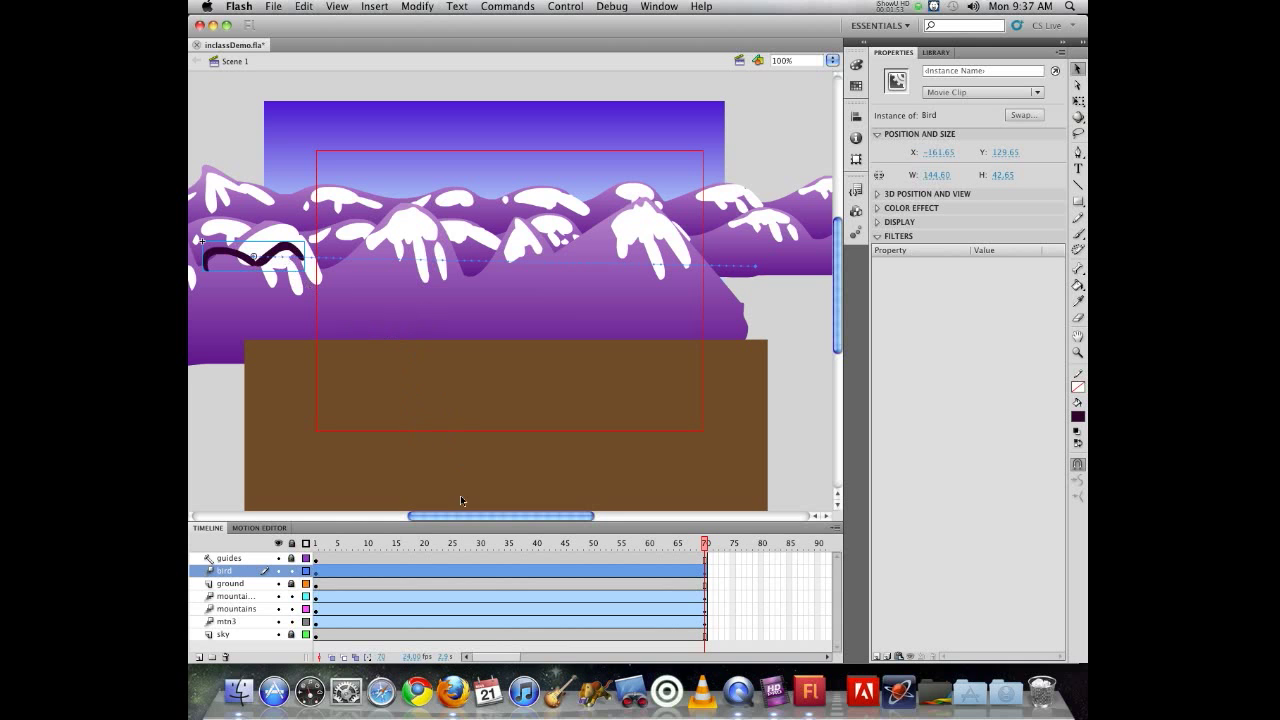
left_click_drag(316, 545, 705, 545)
- Reverse the flight: place the bird off the stage's right edge at frame 70 and at about X -146, Y 129 at frame 1
left_click(282, 257)
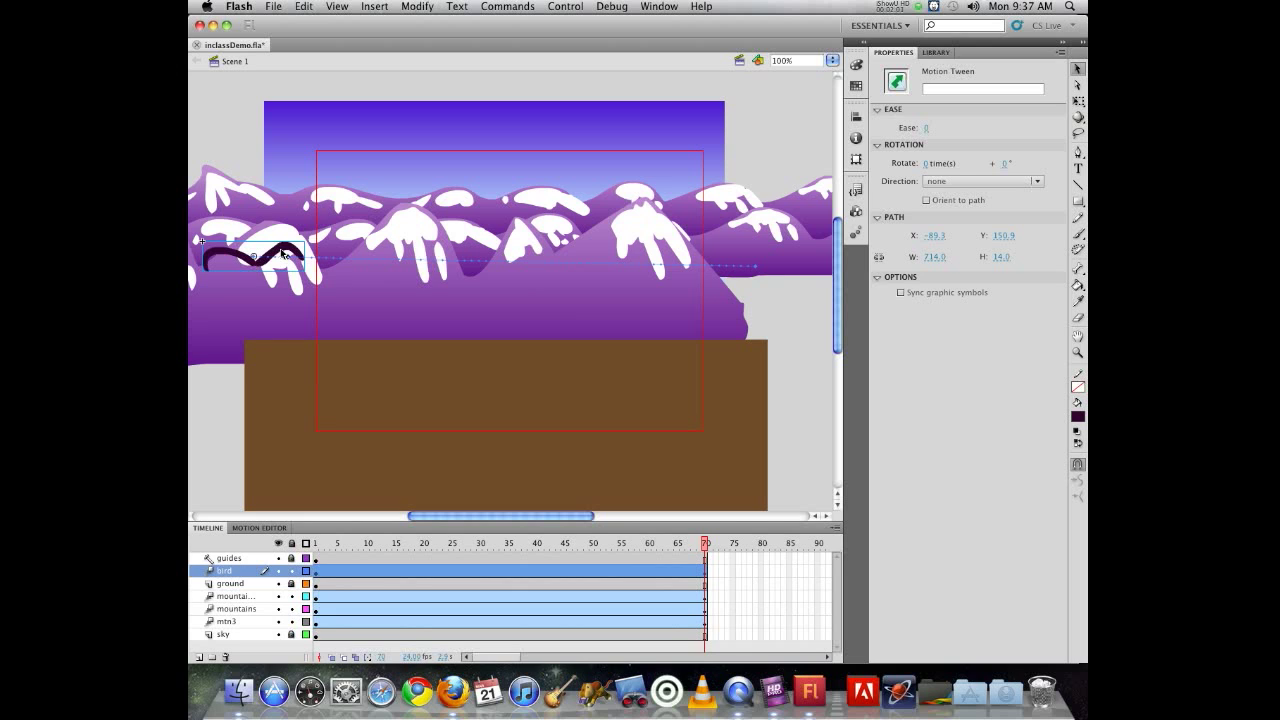
left_click(285, 255)
left_click_drag(285, 255, 771, 268)
left_click_drag(704, 544, 266, 490)
left_click_drag(761, 274, 267, 286)
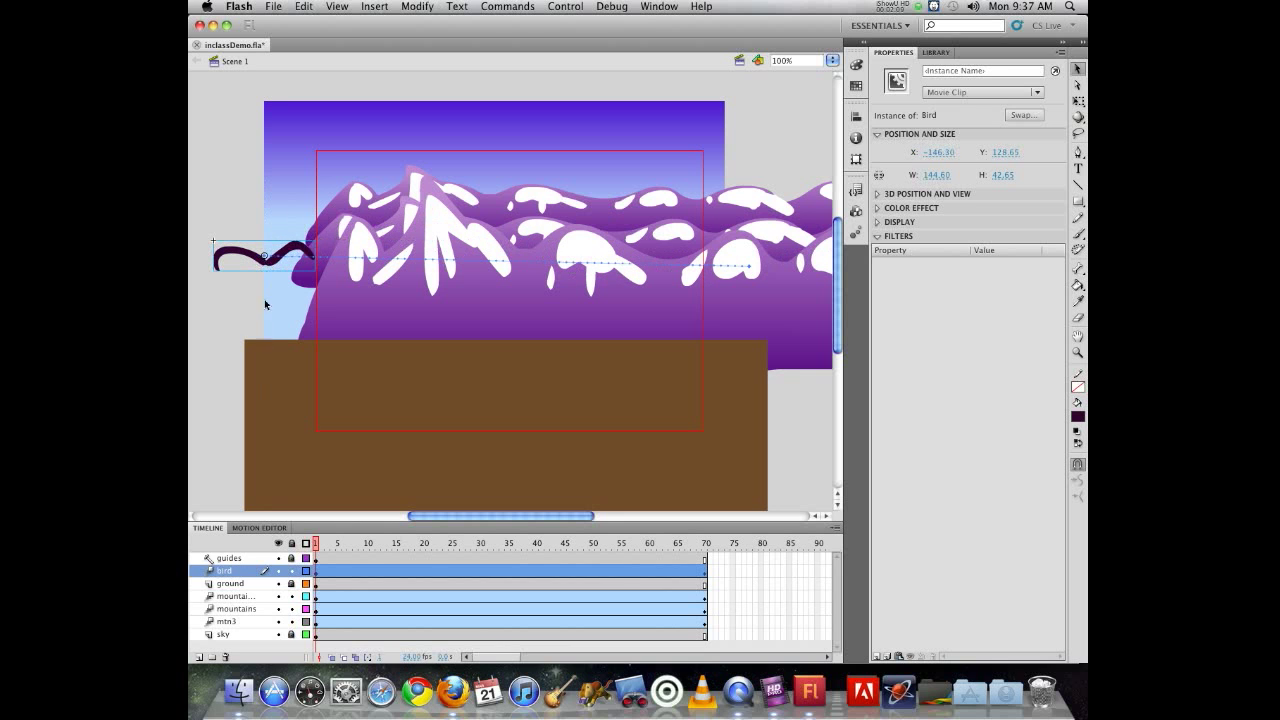
- Test the movie twice from frame 1 to check the bird's flight, closing each preview
mouse_move(317, 545)
left_mouse_down()
mouse_move(706, 549)
mouse_move(316, 546)
left_mouse_up()
key("super+Return")
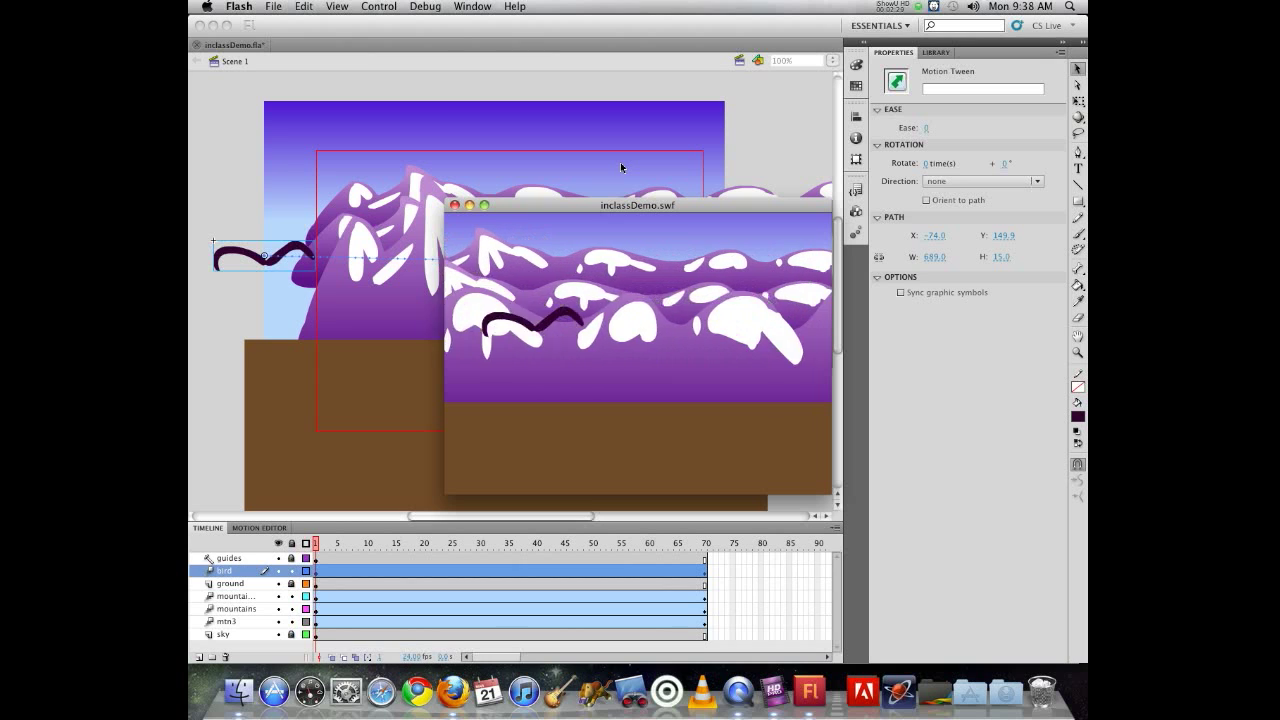
left_click(455, 206)
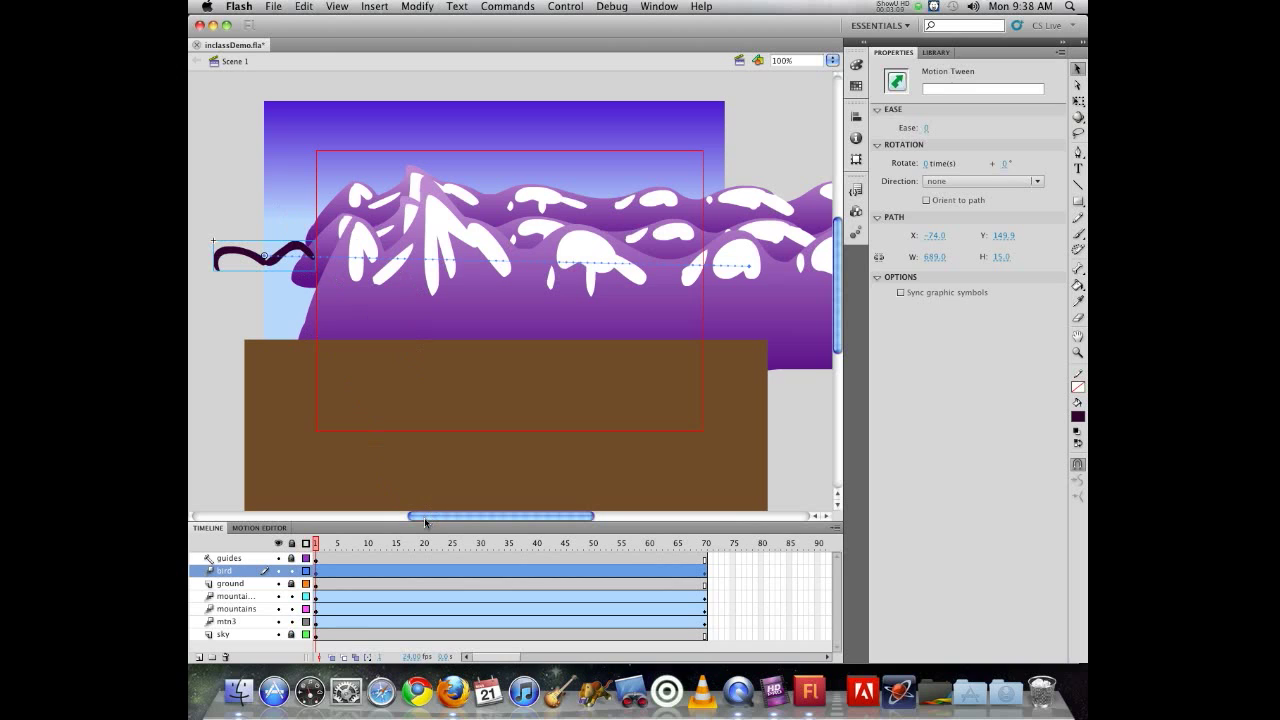
left_click_drag(424, 517, 399, 517)
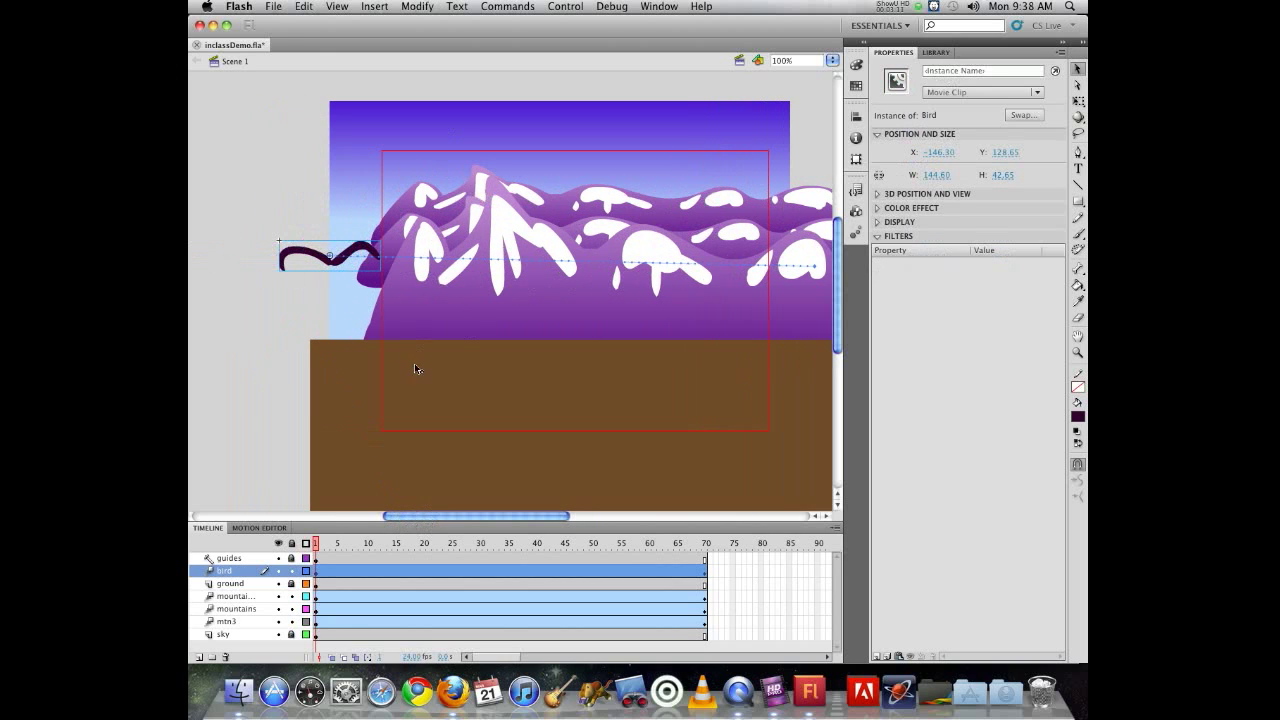
key("super+Return")
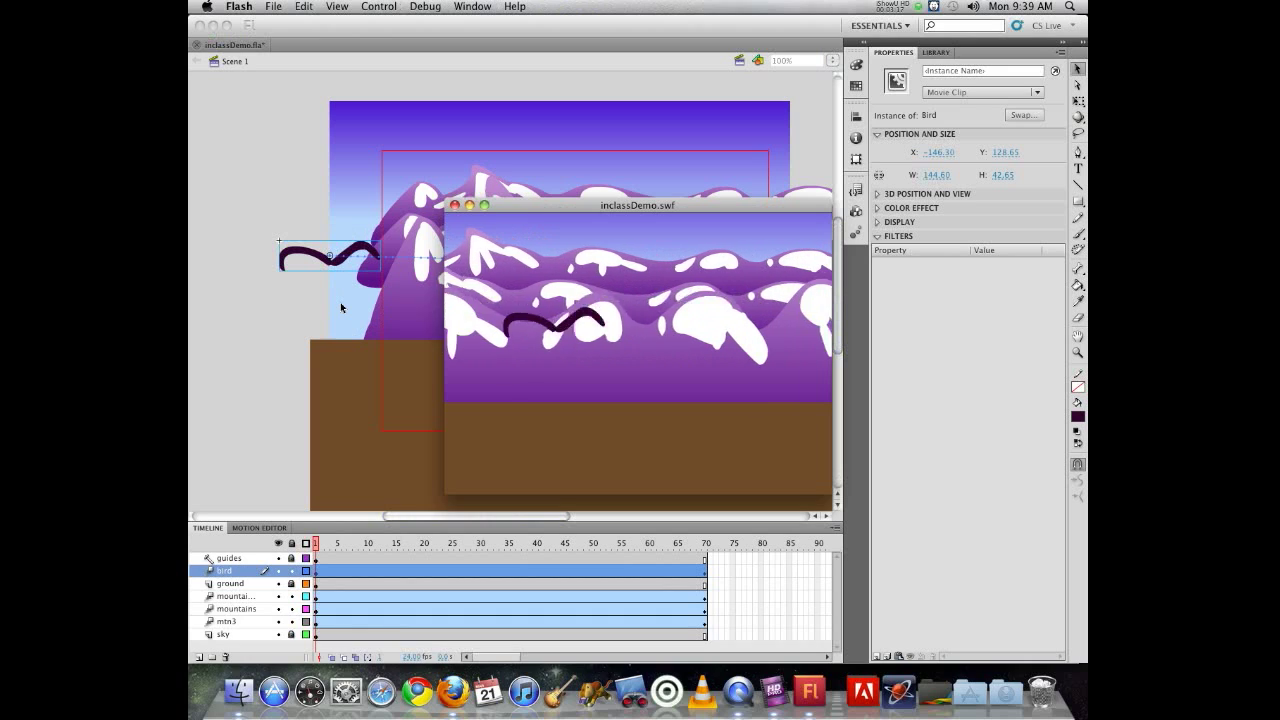
key("super+w")
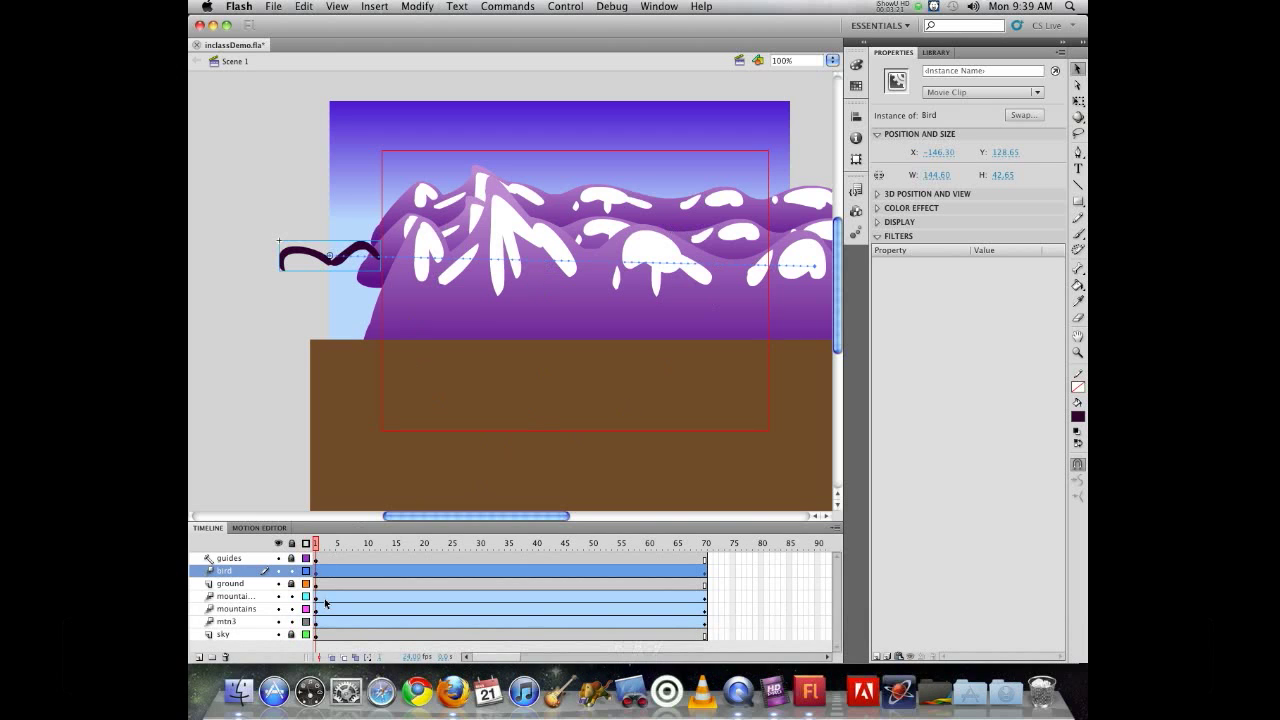
- Hide every layer except bird and scrub the timeline to preview the bird's motion
left_click(278, 543)
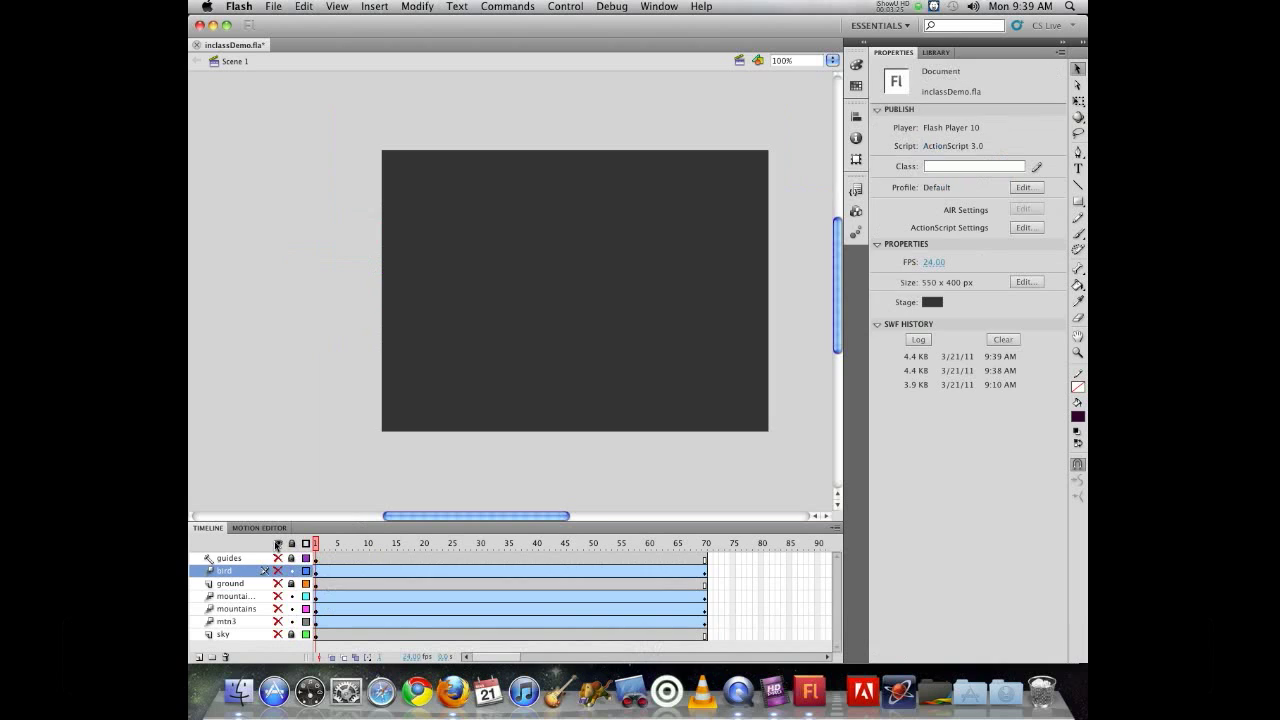
left_click(279, 570)
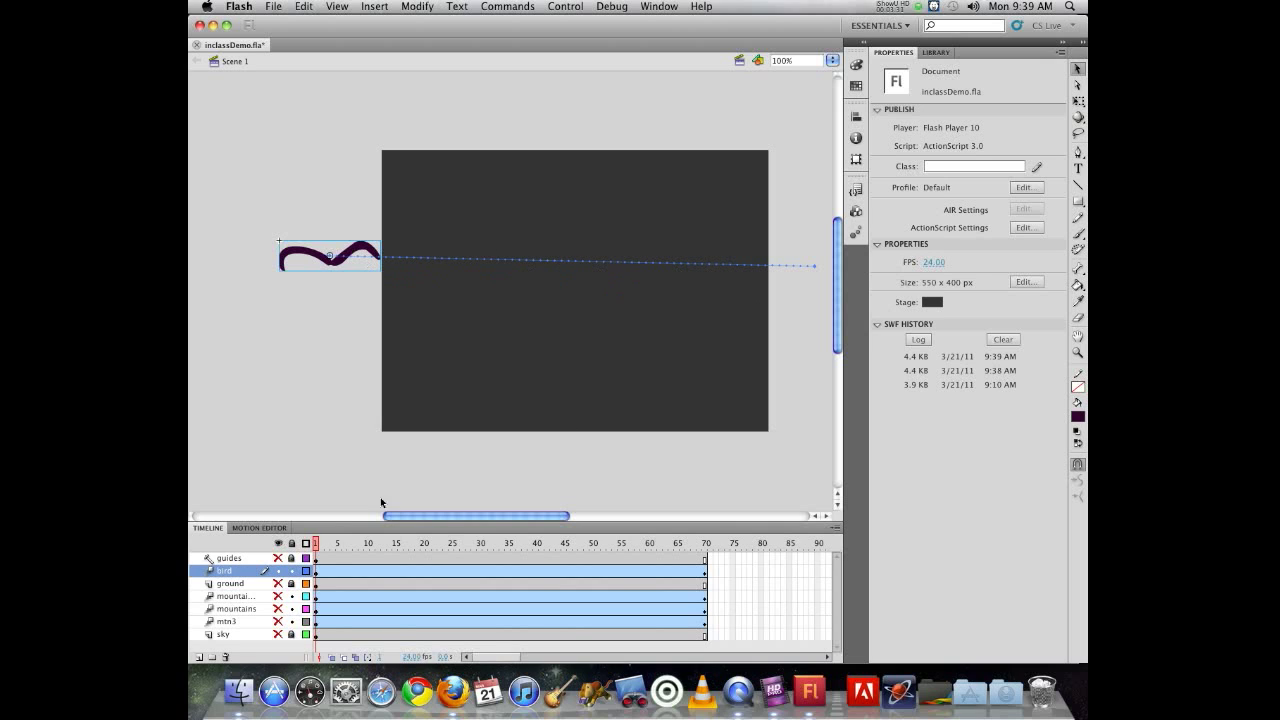
left_click(322, 544)
mouse_move(627, 540)
left_mouse_down()
mouse_move(317, 548)
mouse_move(457, 548)
mouse_move(440, 548)
mouse_move(479, 530)
left_mouse_up()
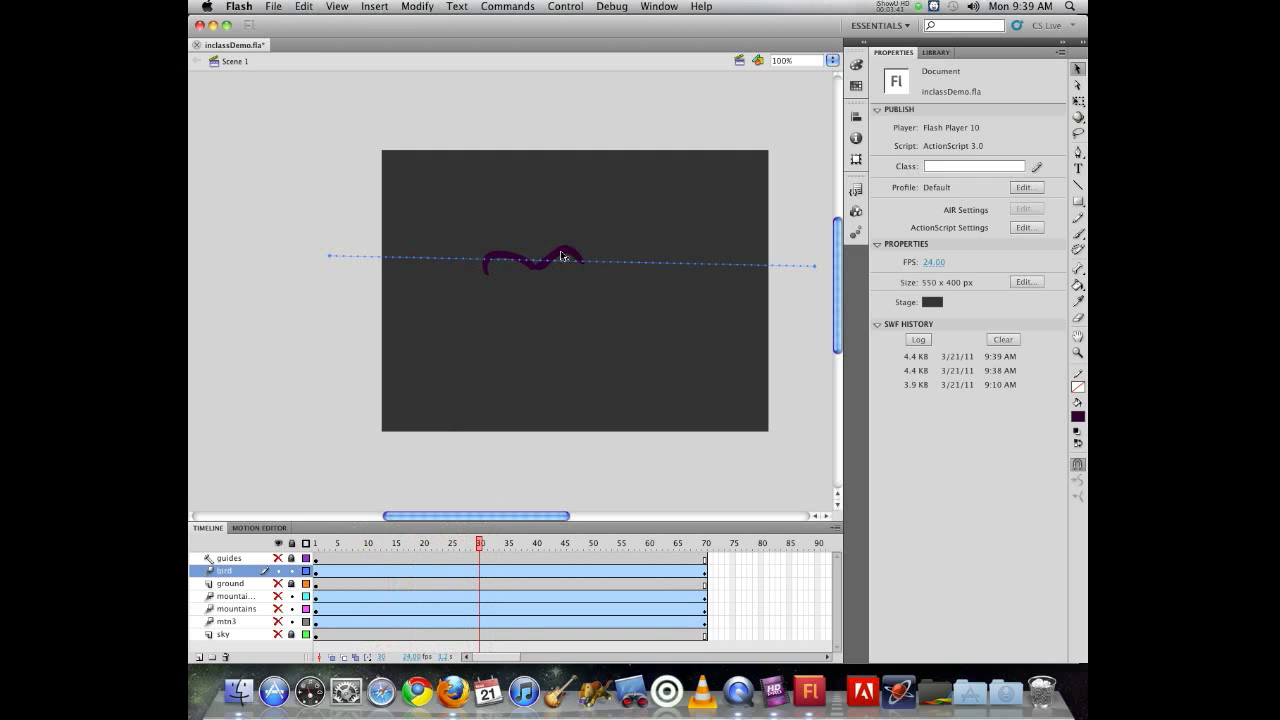
- Bend the bird's motion path downward, and raise the bird at frame 46 to about X 246, Y 95
mouse_move(565, 265)
left_mouse_down()
mouse_move(560, 323)
mouse_move(554, 300)
mouse_move(554, 328)
mouse_move(487, 339)
left_mouse_up()
left_click_drag(479, 545, 568, 545)
left_click_drag(646, 329, 605, 235)
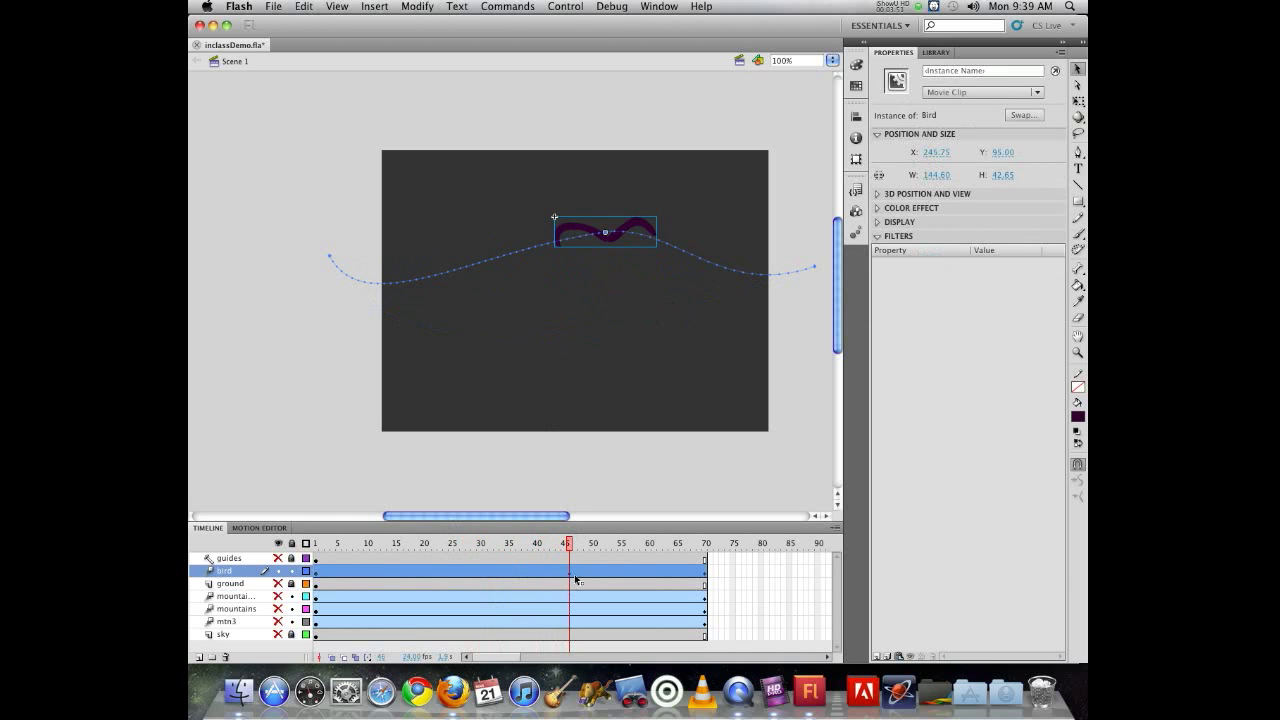
- Lower the bird at frame 27 to about X 75, Y 210, and pull the motion path segments into an irregular up-and-down curve
left_click_drag(569, 544, 462, 547)
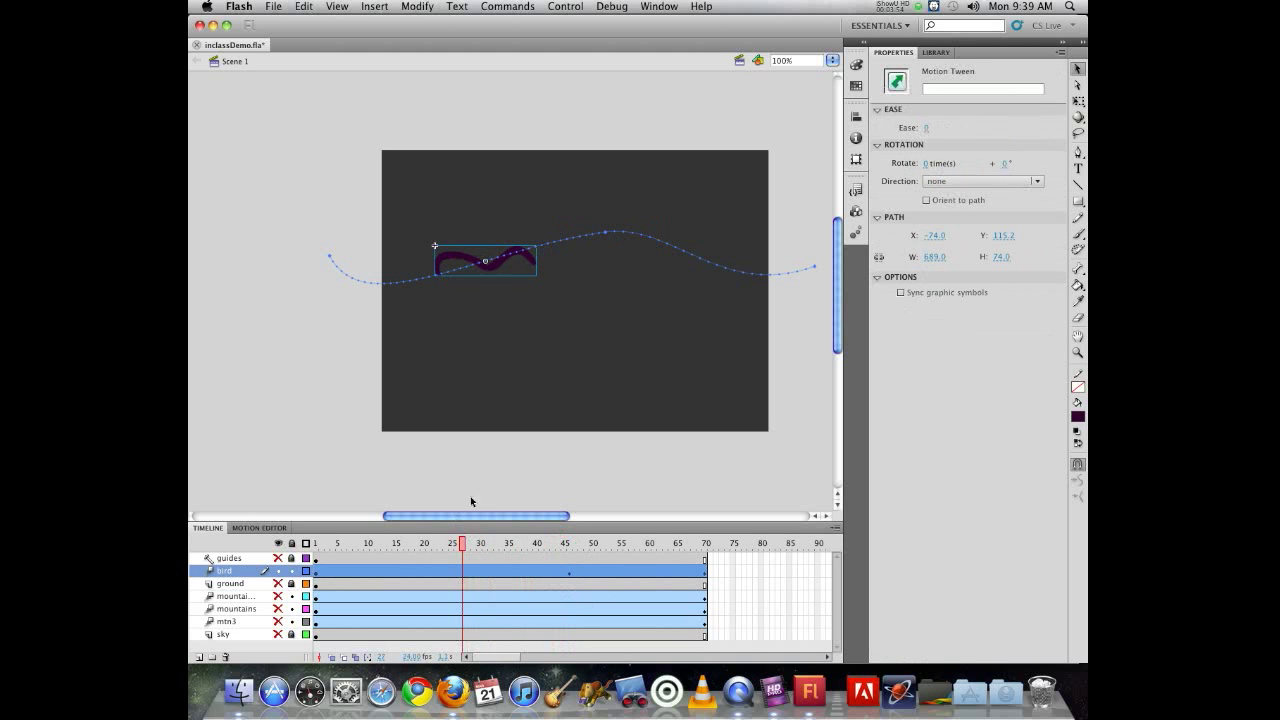
left_click(504, 274)
mouse_move(561, 254)
left_mouse_down()
mouse_move(510, 205)
mouse_move(541, 226)
mouse_move(522, 230)
mouse_move(548, 236)
left_mouse_up()
left_click_drag(713, 269, 719, 308)
left_click_drag(675, 254, 670, 269)
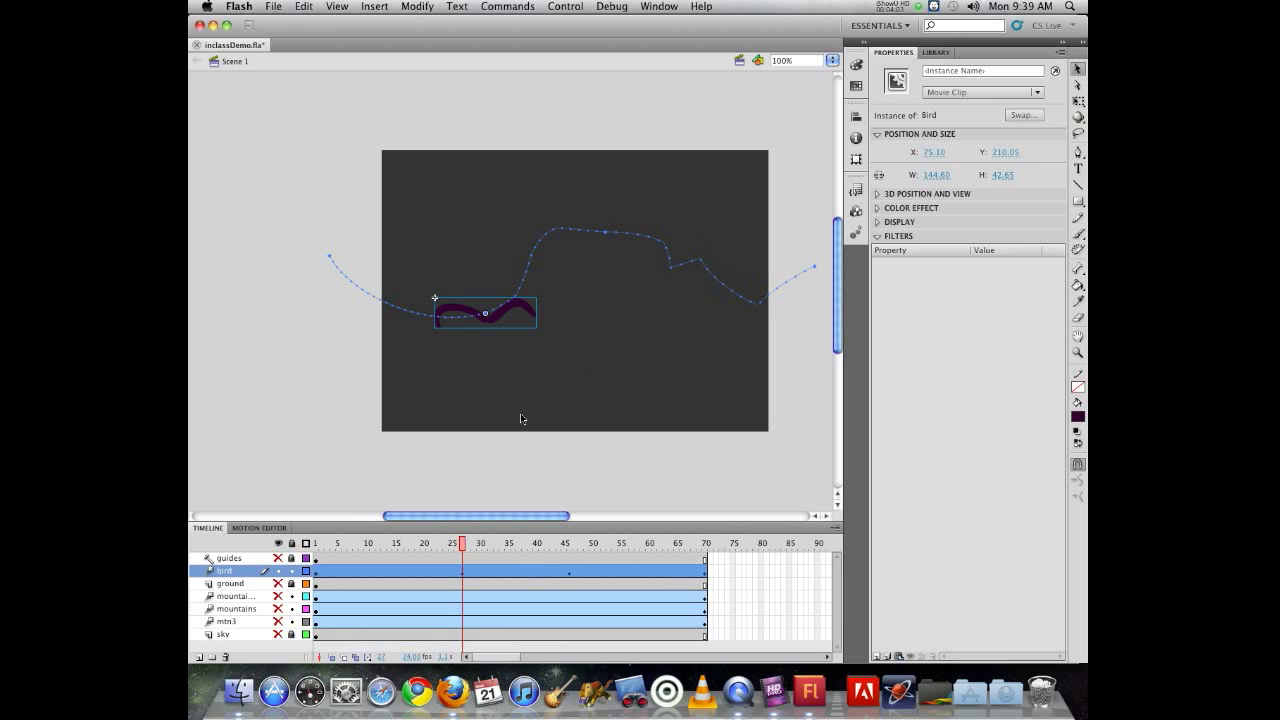
- Return to frame 1 and test the movie to check the bird's curved flight path
left_click(462, 546)
left_click_drag(462, 546, 206, 453)
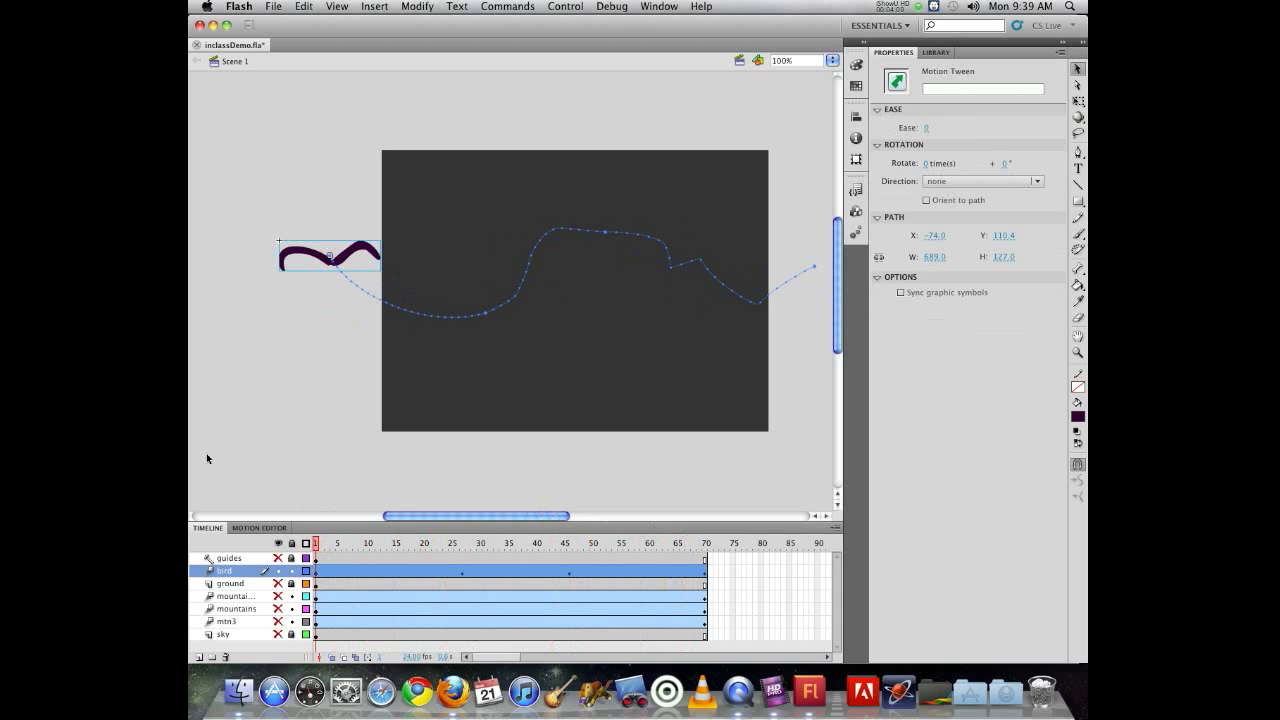
key("super+Return")
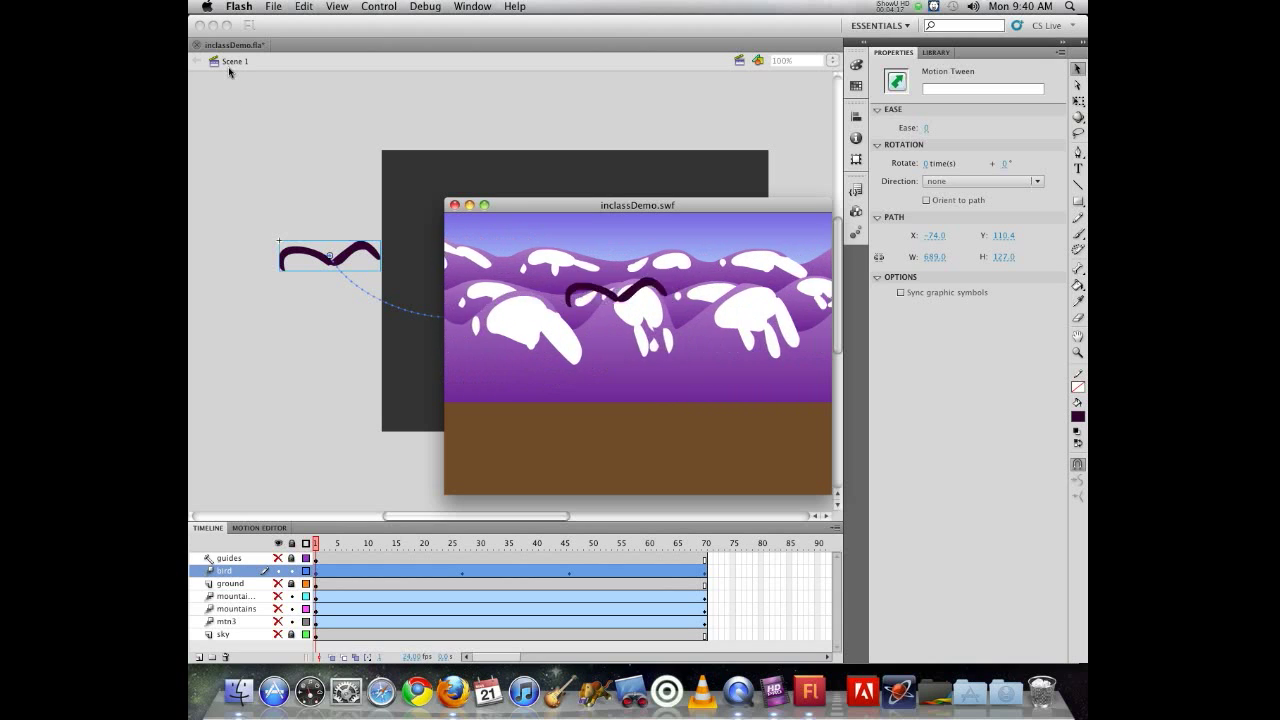
- Close the test movie and open the Bird symbol from the library for editing, with its artwork deselected
key("super+w")
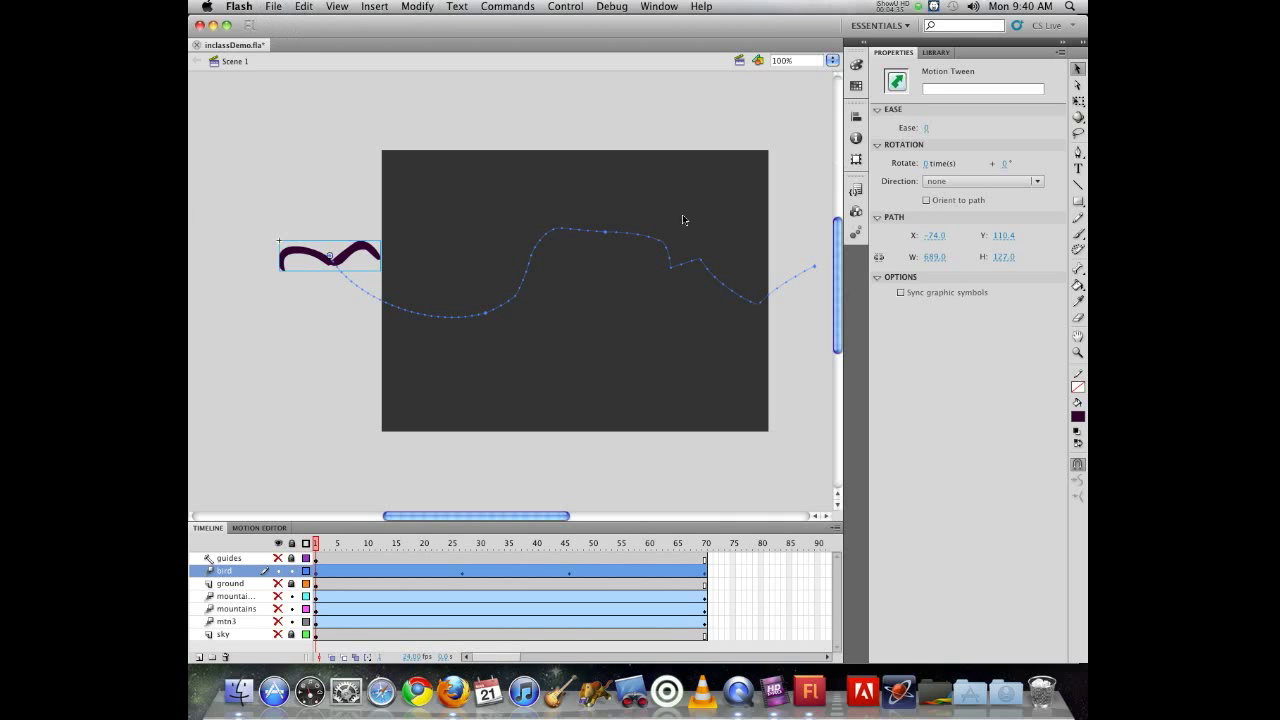
left_click(936, 52)
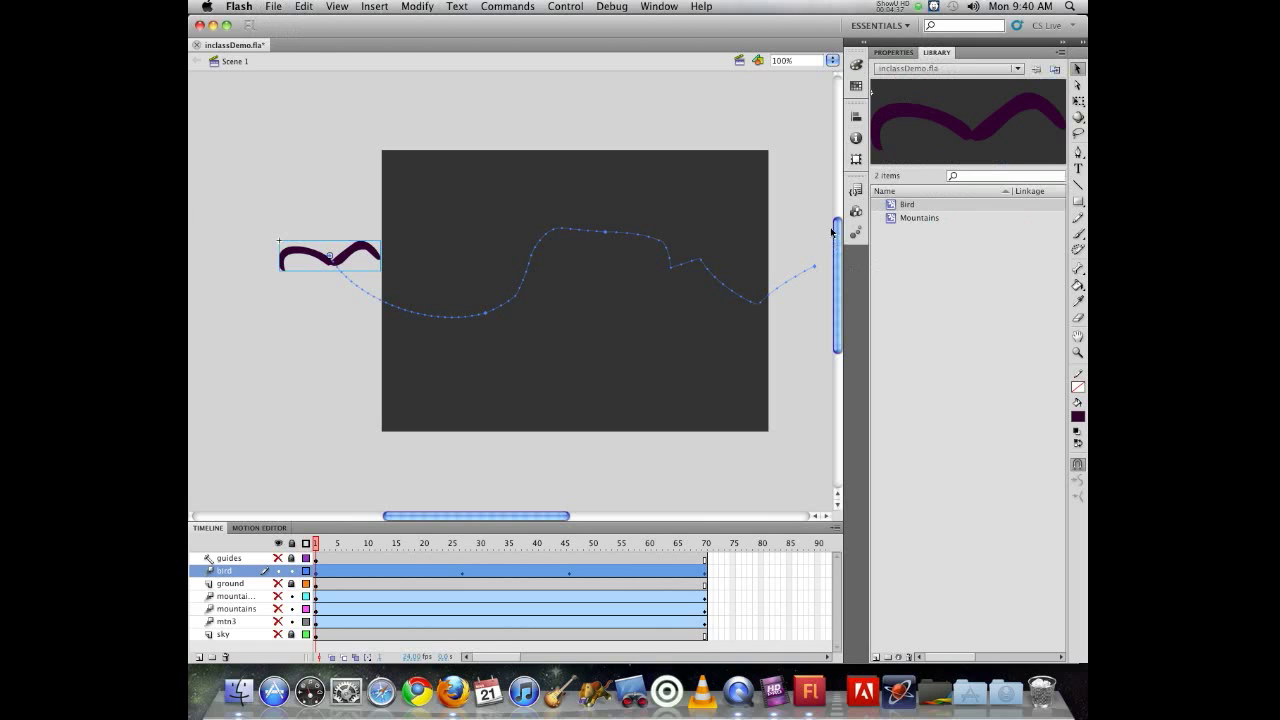
double_click(891, 208)
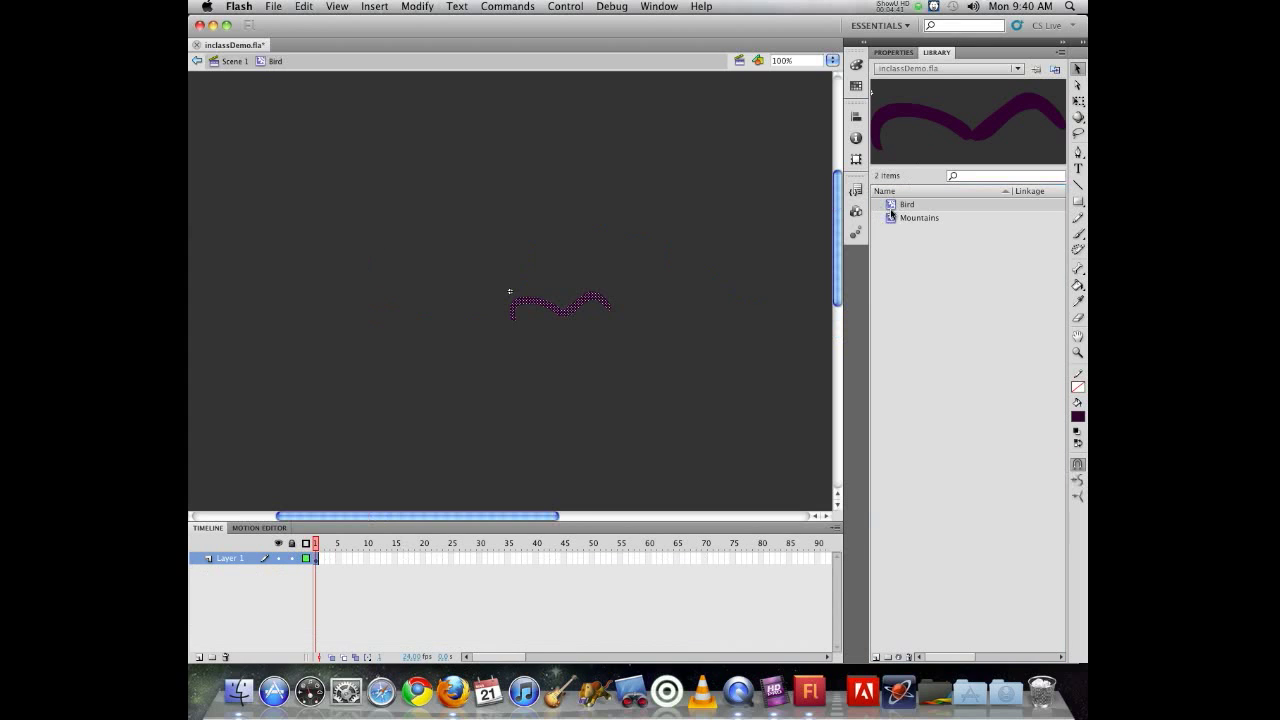
left_click(404, 356)
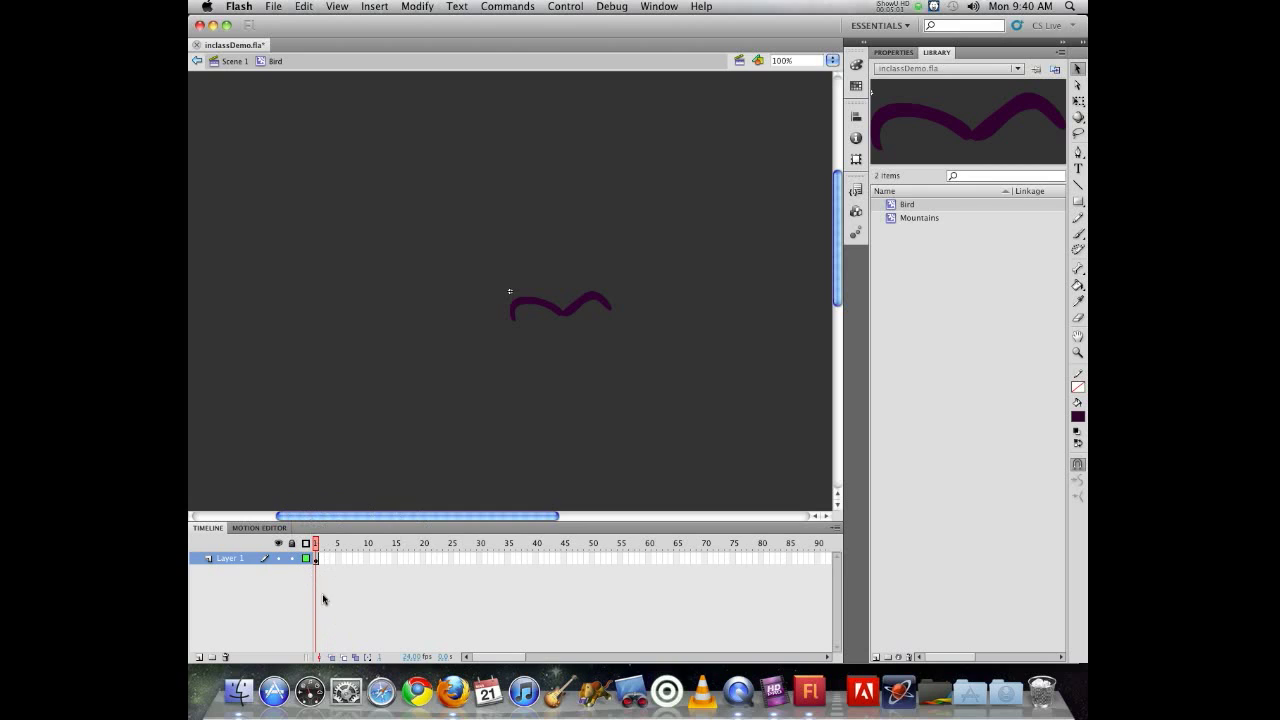
- Turn on onion skinning, insert a blank keyframe at frame 2, and brush in the bird with slightly wider, raised wings
left_click(332, 659)
left_click(1076, 236)
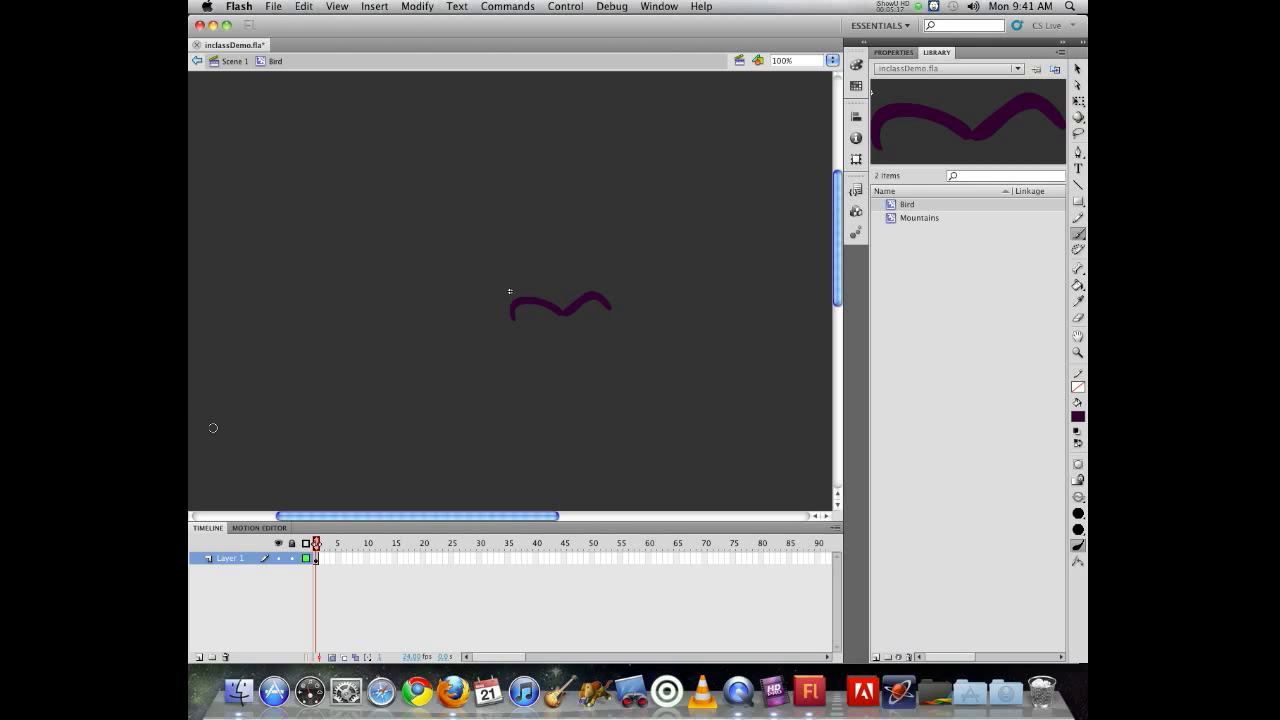
key("F7")
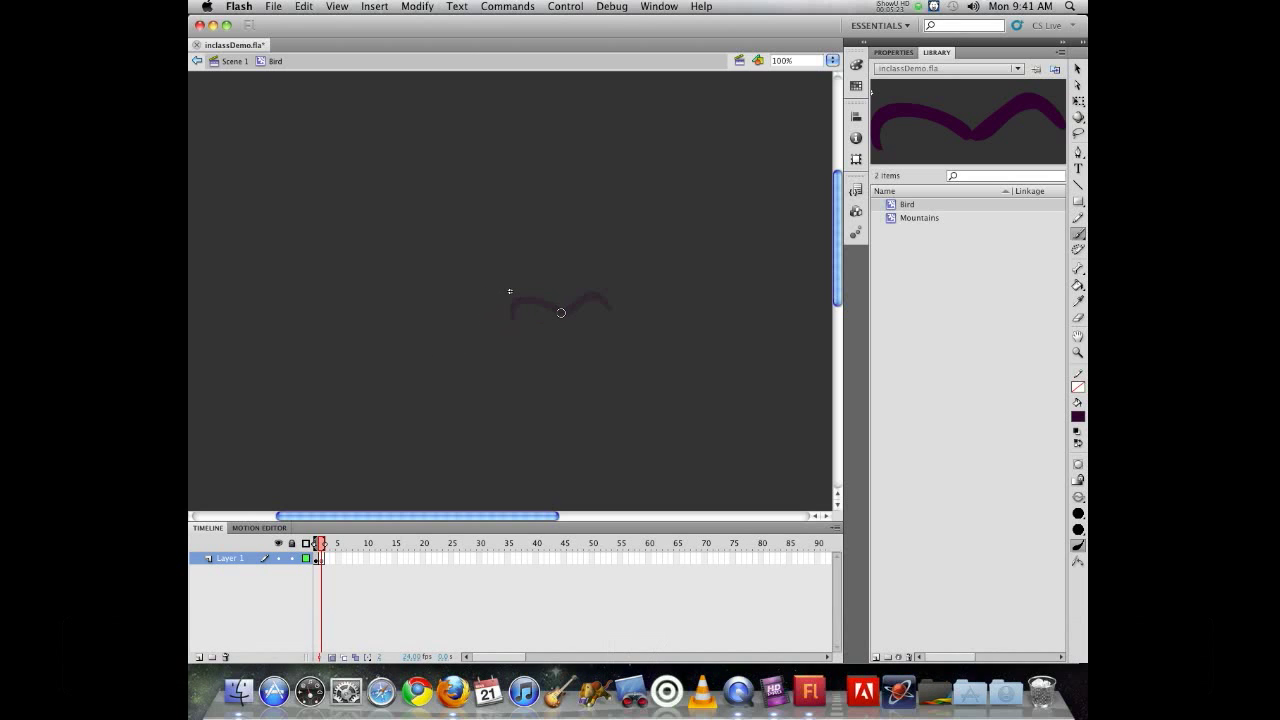
left_click_drag(553, 311, 490, 296)
mouse_move(565, 313)
left_mouse_down()
mouse_move(597, 285)
mouse_move(623, 296)
left_mouse_up()
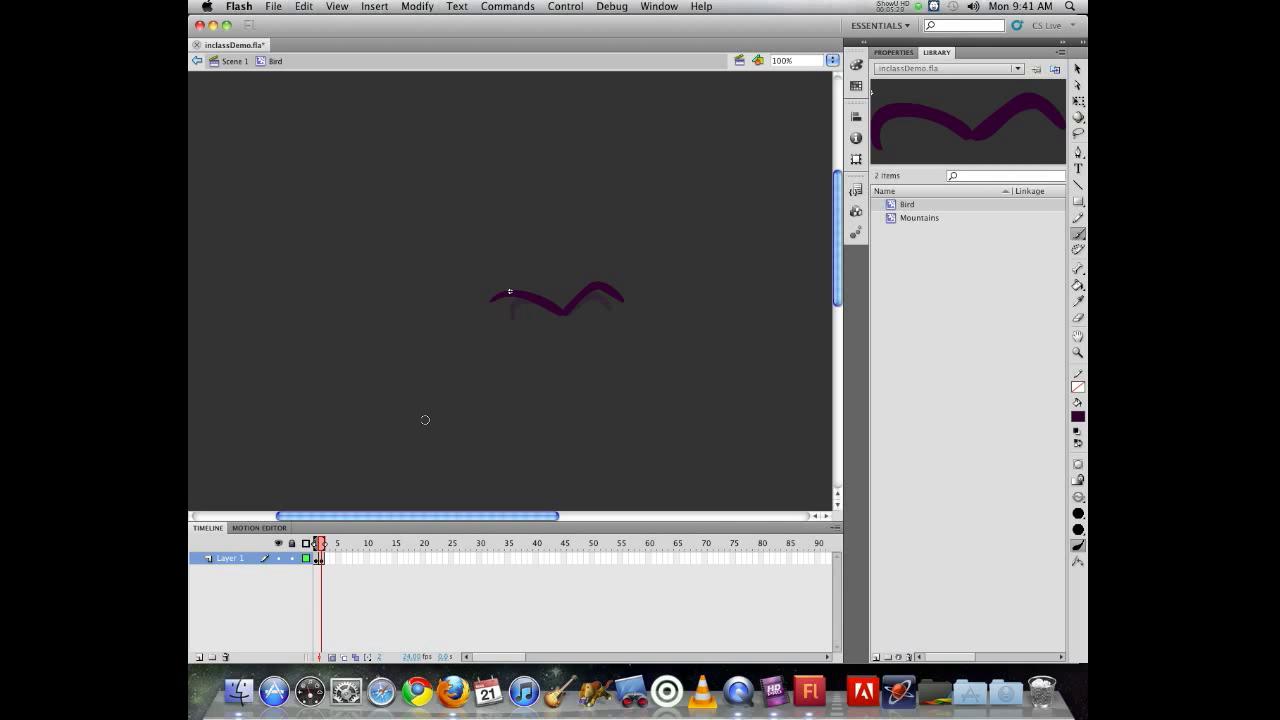
- Add blank keyframes at frames 3 and 4, brushing the wings as a straight V and as an upward-curling curve
key("F7")
left_click_drag(562, 309, 496, 271)
left_click_drag(564, 307, 618, 268)
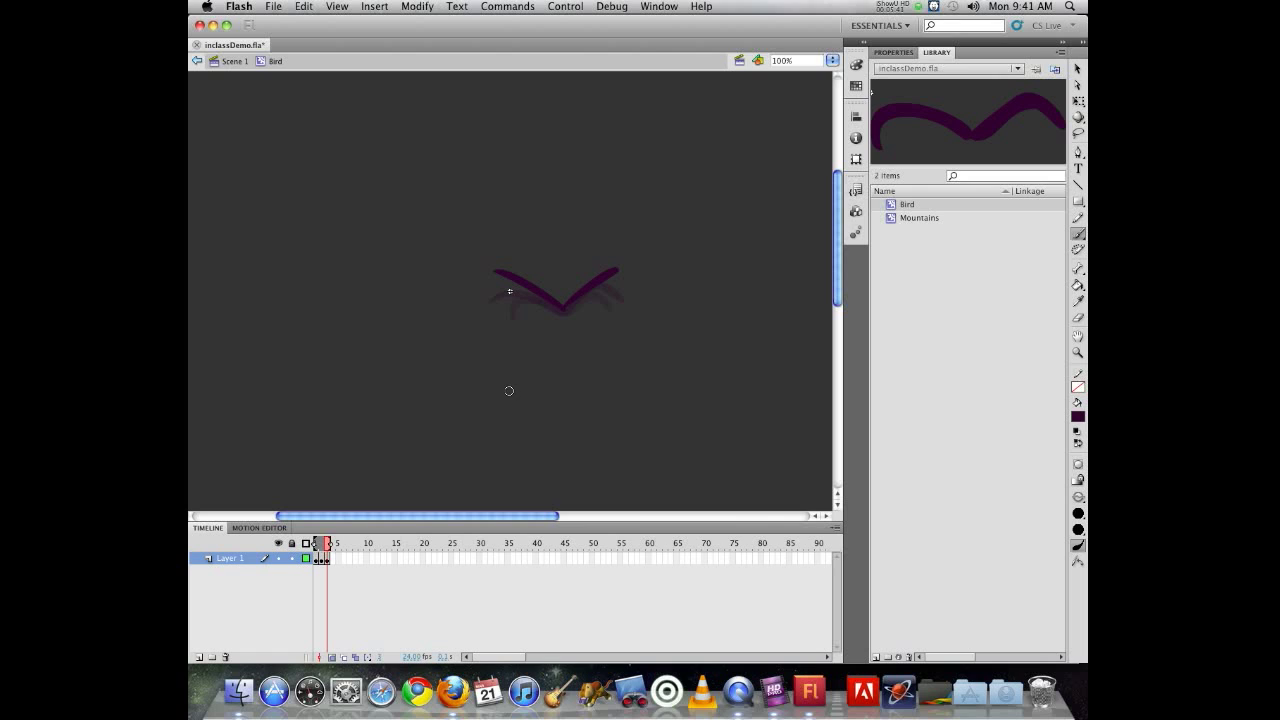
key("F7")
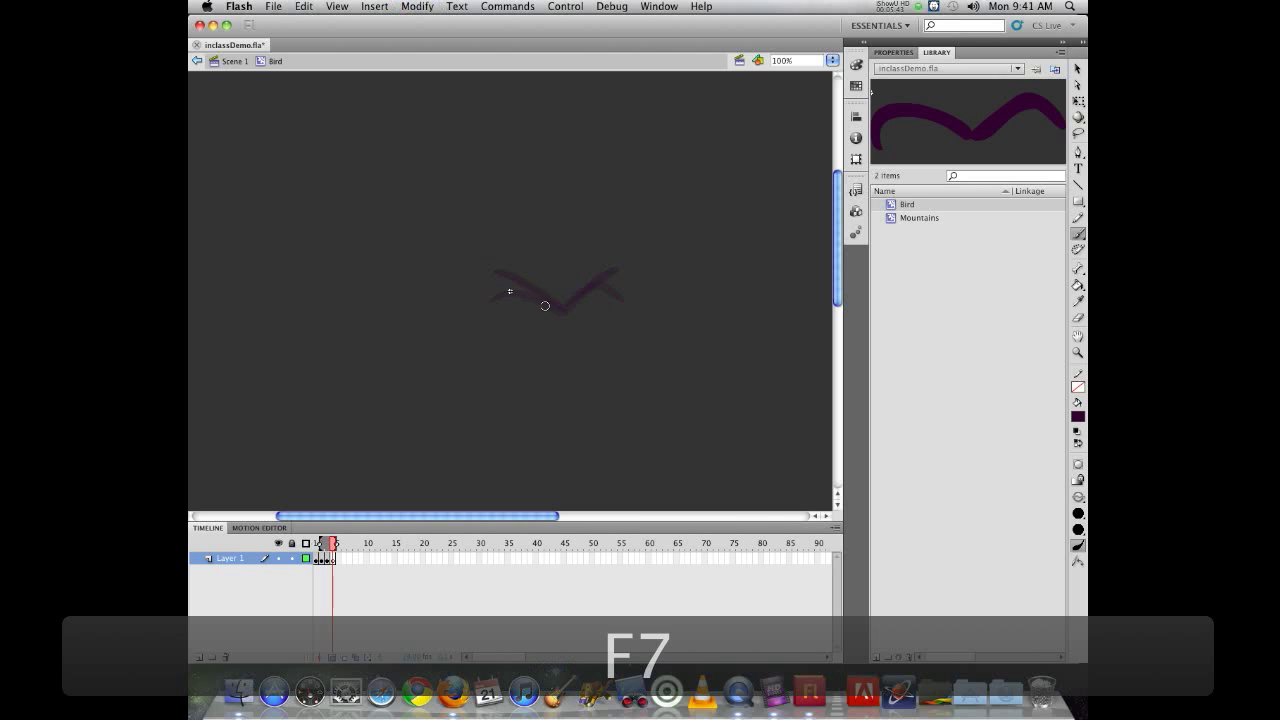
mouse_move(561, 309)
left_mouse_down()
mouse_move(512, 291)
mouse_move(489, 252)
left_mouse_up()
mouse_move(563, 307)
left_mouse_down()
mouse_move(605, 291)
mouse_move(620, 259)
left_mouse_up()
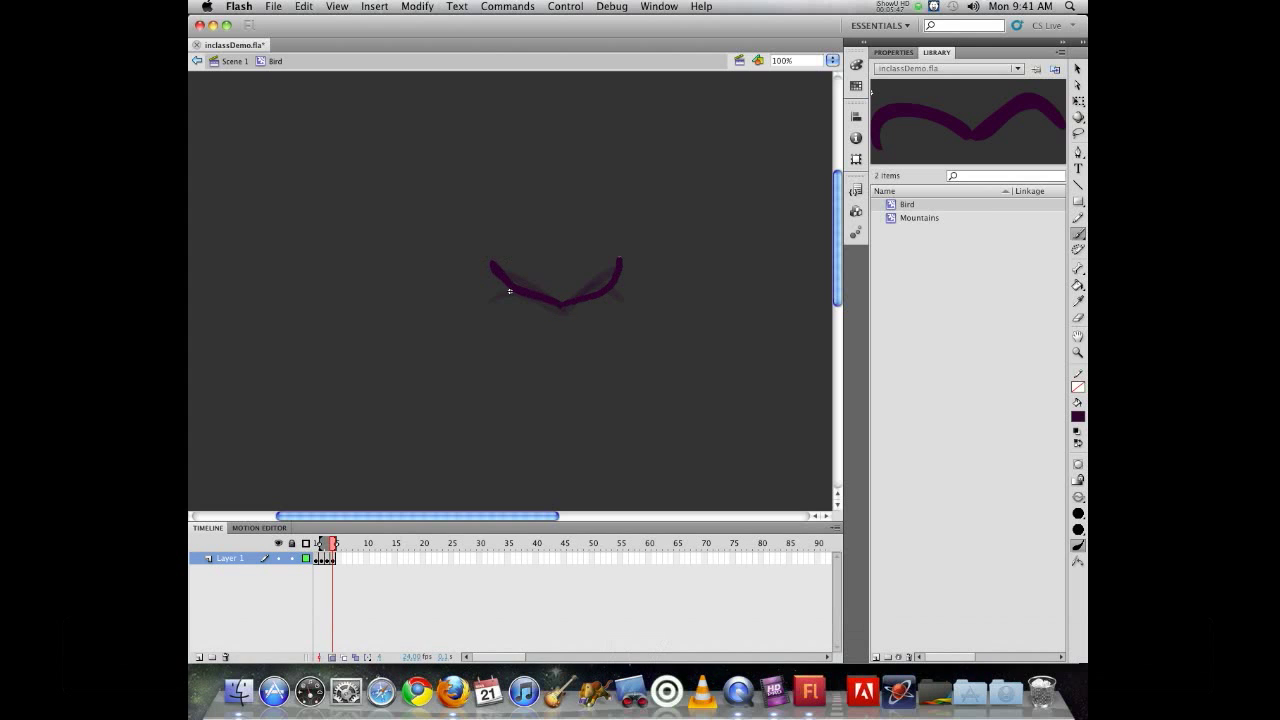
- Add blank keyframes at frames 5 to 7 and brush the wings progressively lower until they hang down in an arch
key("F7")
mouse_move(555, 301)
left_mouse_down()
mouse_move(482, 304)
mouse_move(603, 310)
mouse_move(544, 311)
mouse_move(501, 332)
mouse_move(559, 301)
mouse_move(635, 331)
mouse_move(531, 316)
mouse_move(518, 359)
mouse_move(575, 303)
mouse_move(617, 347)
left_mouse_up()
key("F7")
key("F7")
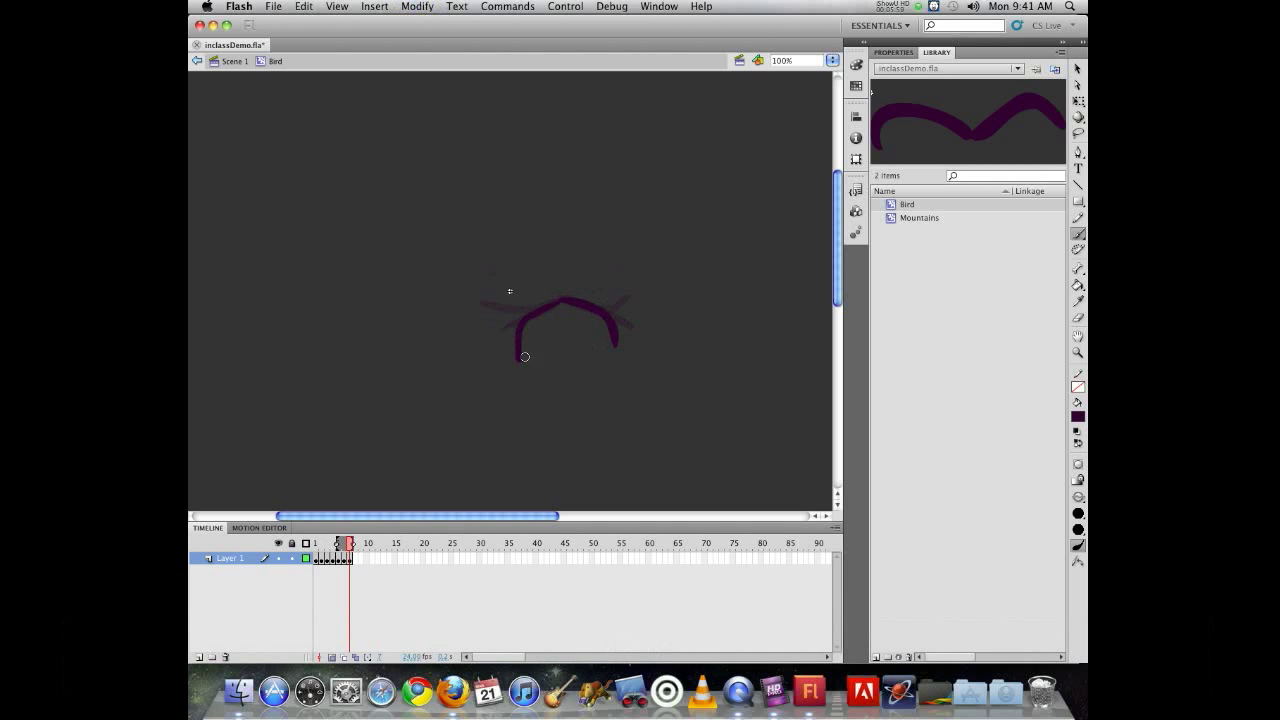
- Add blank keyframes at frames 8 to 10 and brush the wings rising back toward the bird's original pose
key("F7")
mouse_move(575, 306)
left_mouse_down()
mouse_move(647, 330)
mouse_move(526, 310)
mouse_move(497, 336)
left_mouse_up()
key("F7")
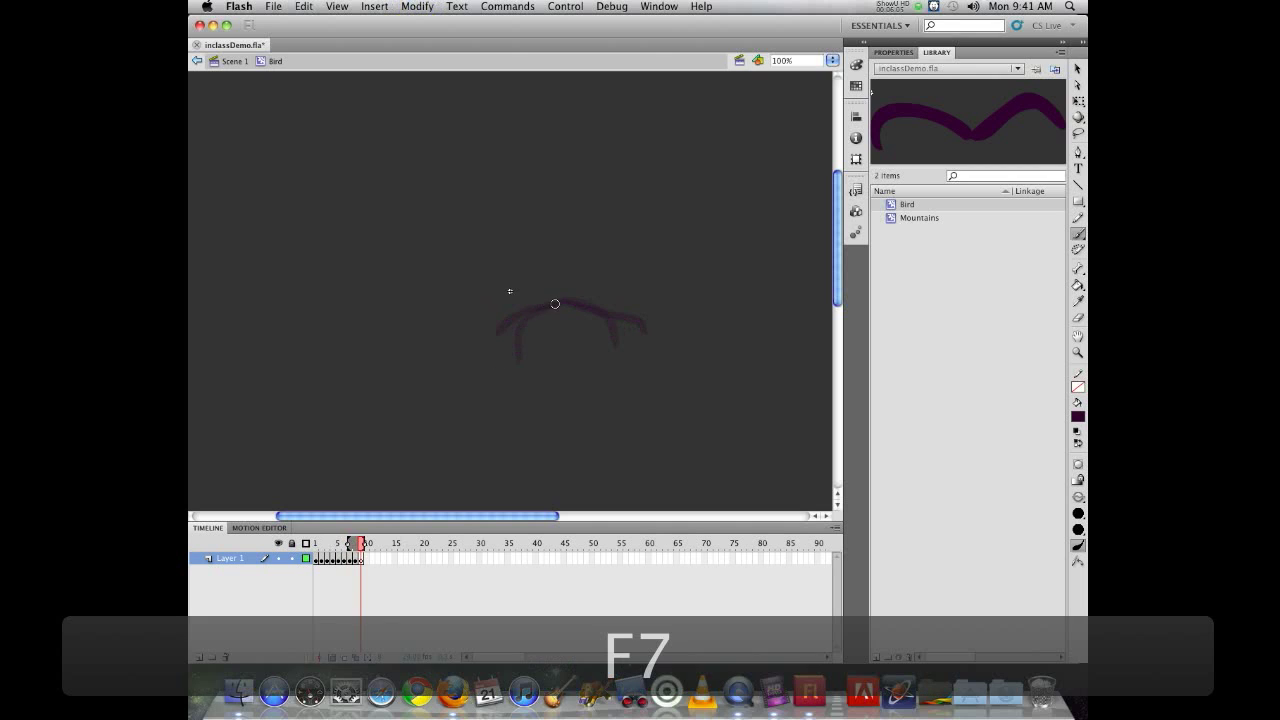
mouse_move(552, 305)
left_mouse_down()
mouse_move(495, 312)
mouse_move(569, 301)
mouse_move(641, 318)
left_mouse_up()
key("F7")
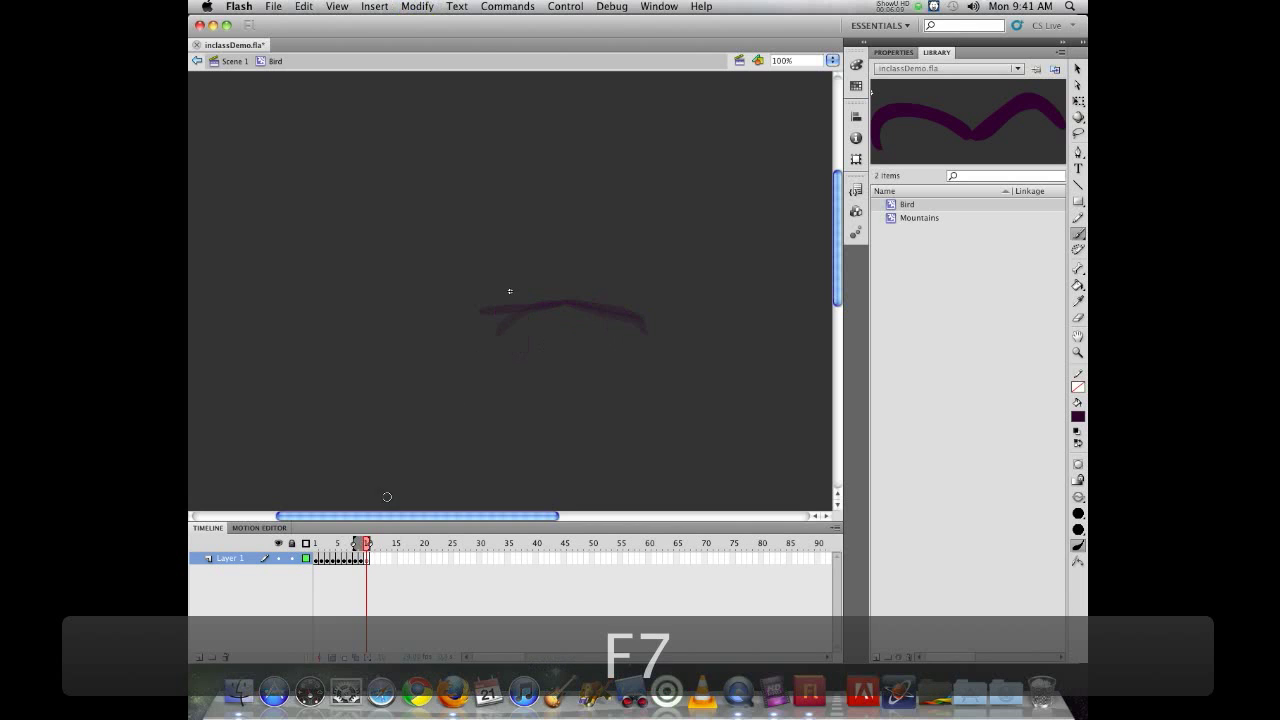
mouse_move(563, 305)
left_mouse_down()
mouse_move(493, 293)
mouse_move(485, 305)
left_mouse_up()
mouse_move(581, 302)
left_mouse_down()
mouse_move(628, 288)
mouse_move(648, 304)
left_mouse_up()
- Scrub and play the ten-frame wing flap inside the Bird symbol, and turn off onion skinning
mouse_move(356, 542)
left_mouse_down()
mouse_move(310, 542)
mouse_move(354, 537)
left_mouse_up()
key("Return")
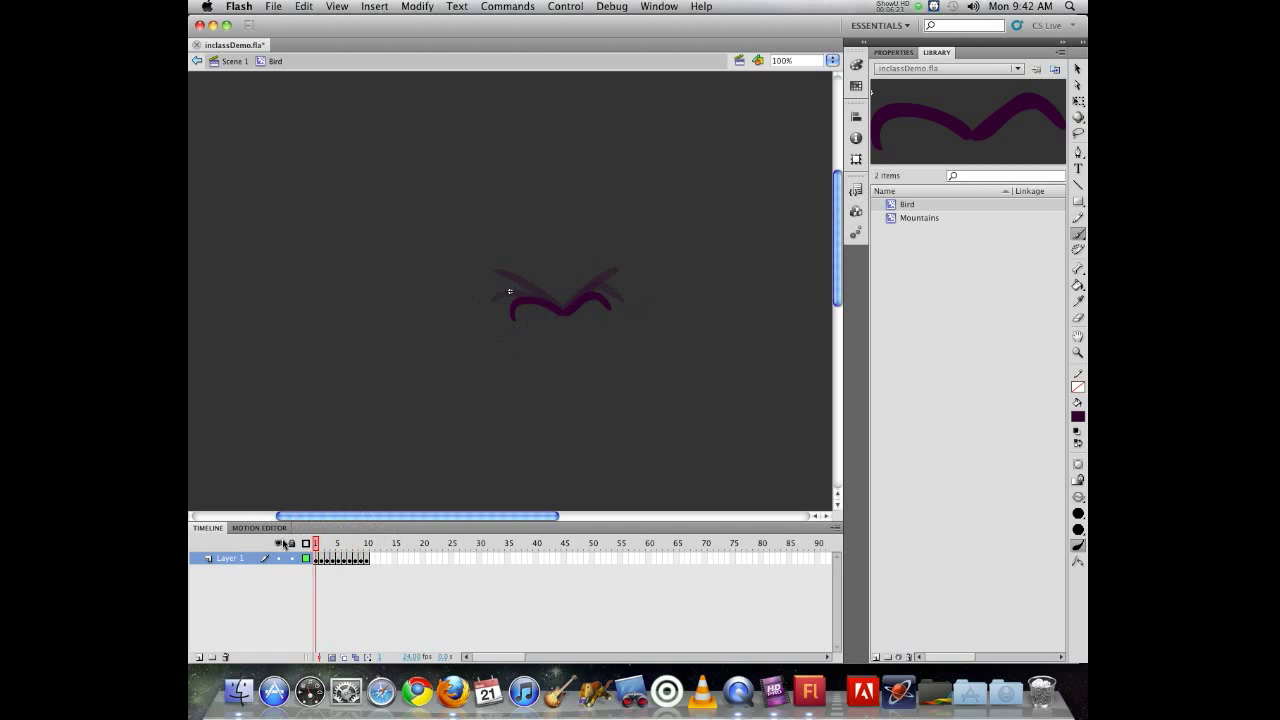
left_click(331, 657)
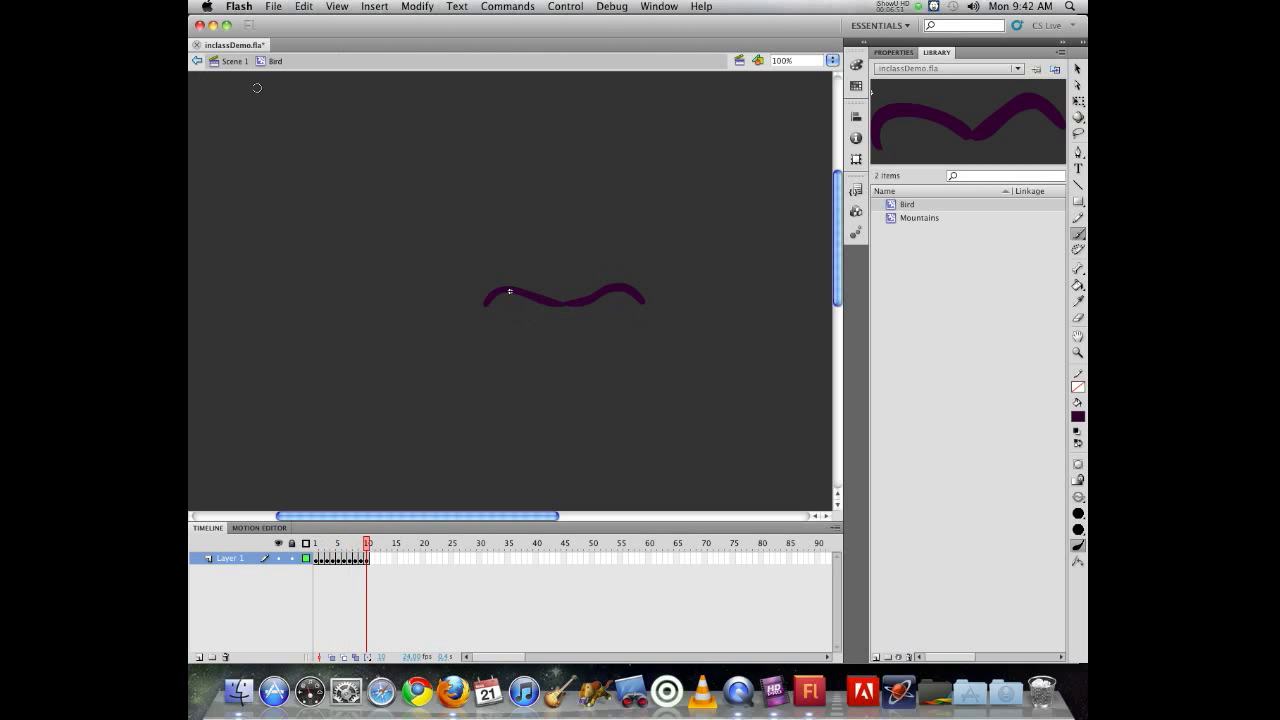
- Return to Scene 1 and make all the hidden scenery and guide layers visible again
left_click(236, 62)
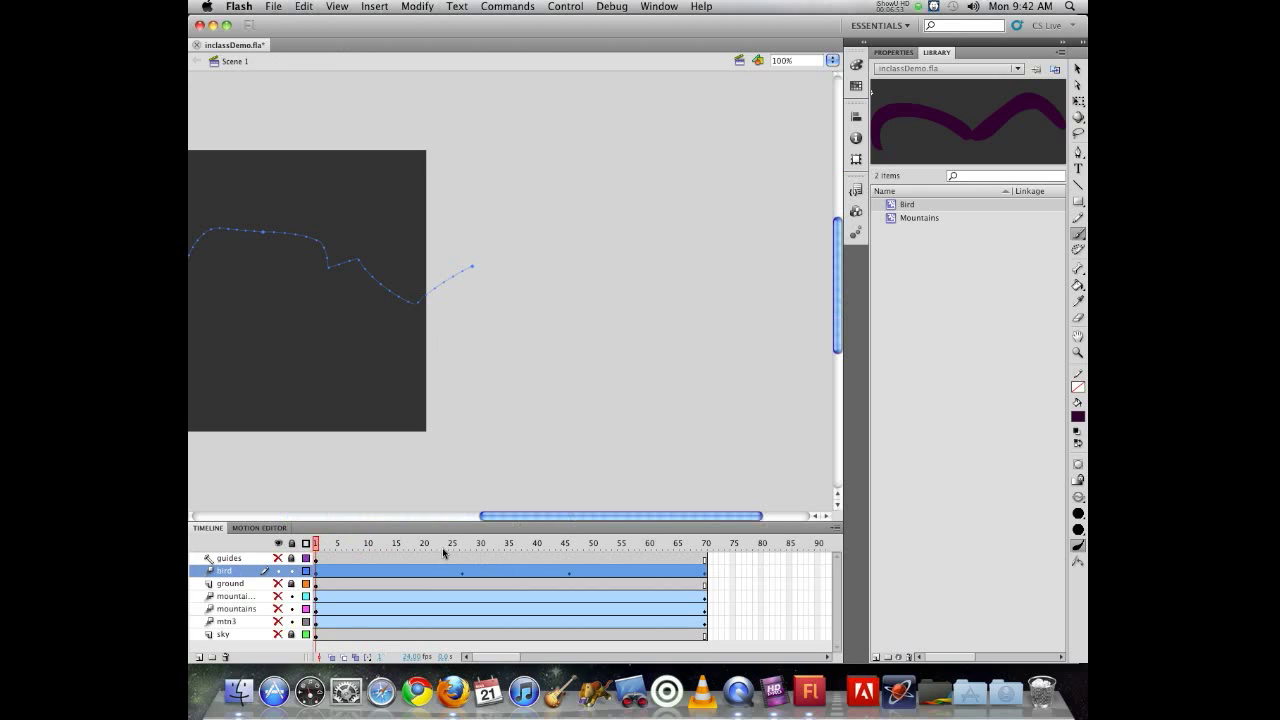
left_click_drag(281, 601, 279, 635)
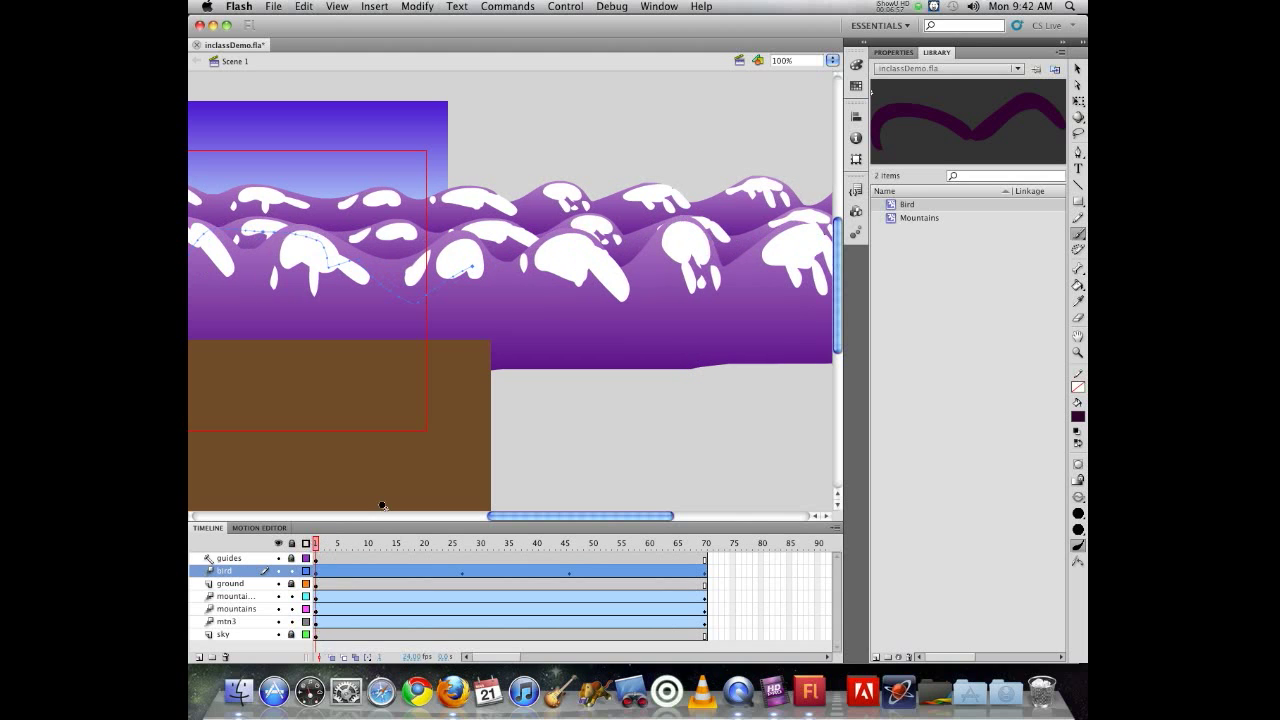
- Scrub the main timeline and test the movie to check the flapping bird flying across the mountains
left_click_drag(535, 519, 449, 520)
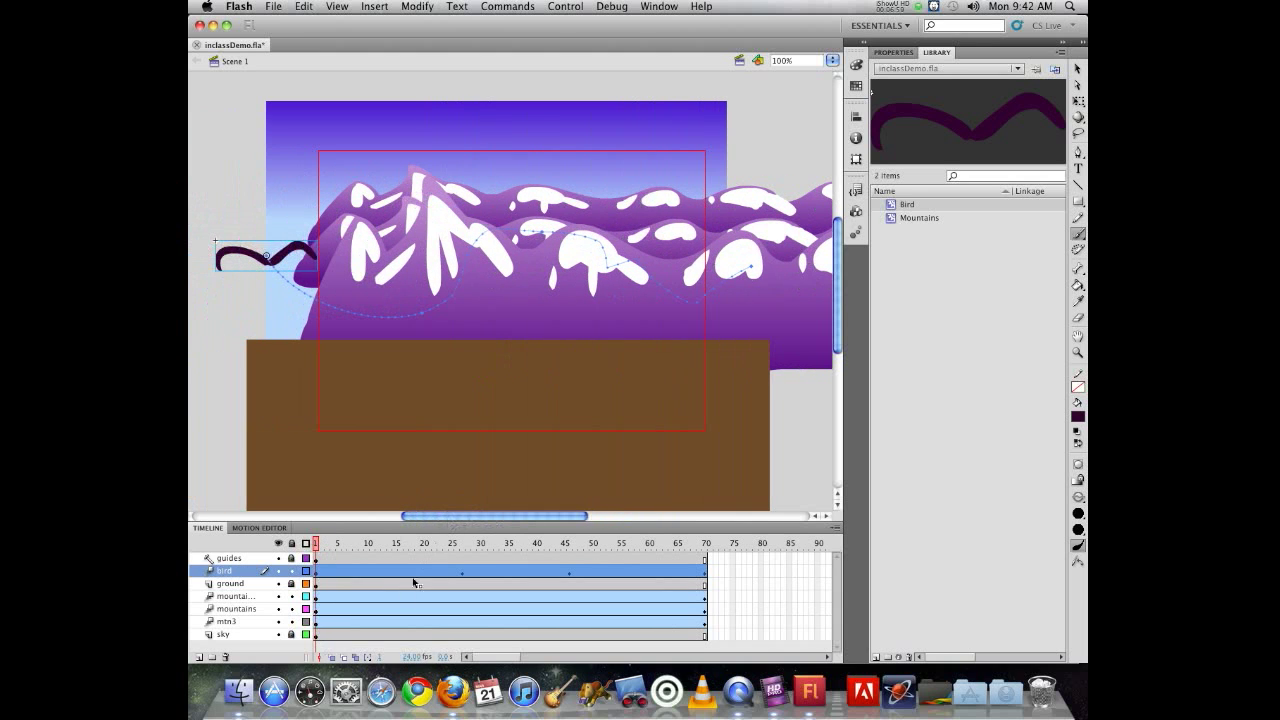
left_click_drag(316, 546, 252, 391)
key("super+Return")
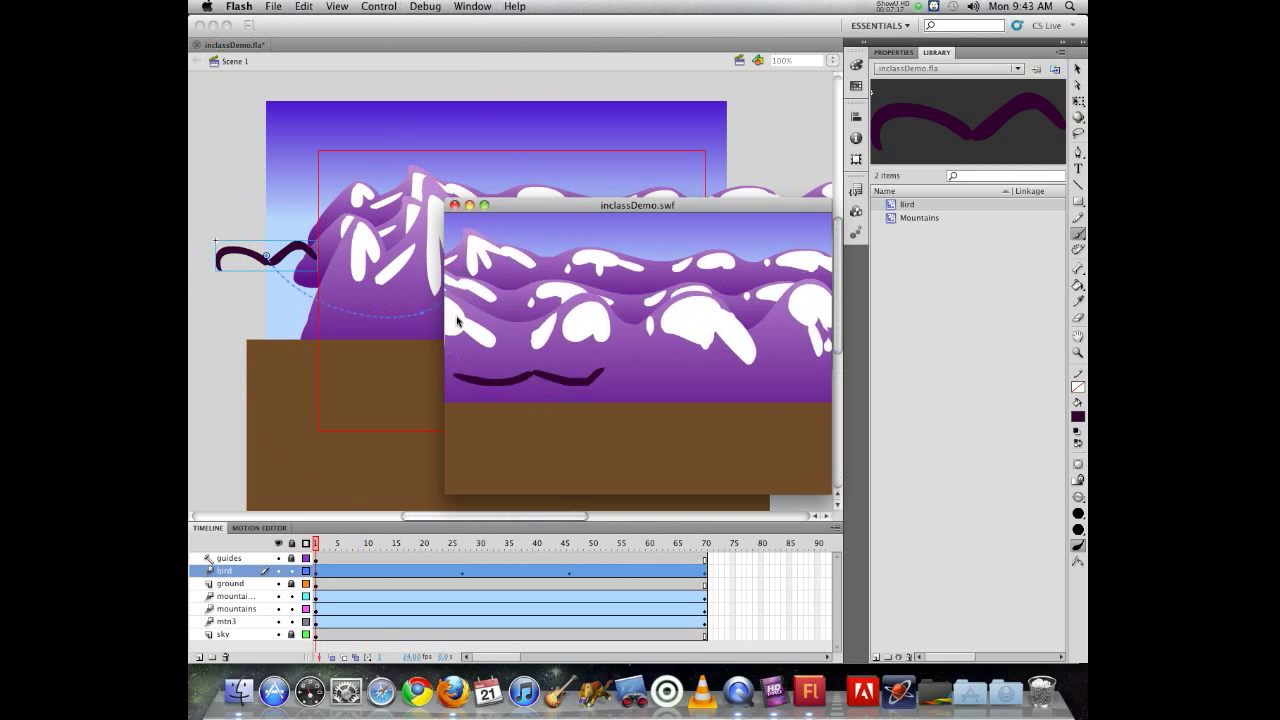